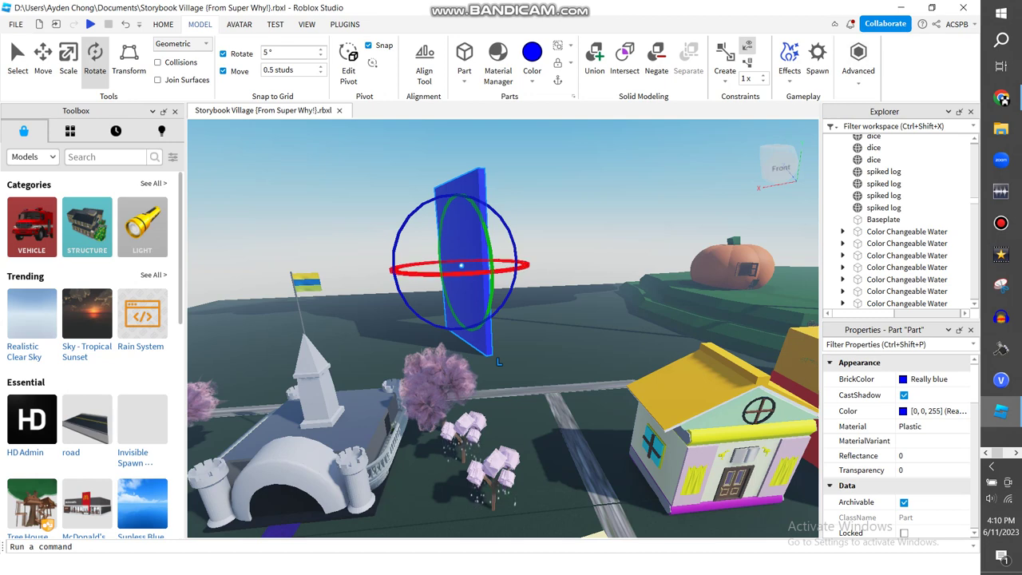
Step: Scale the upright blue panel wider on both sides so it spans the area behind the castle
right_drag(521, 343, 520, 343)
key(ctrl+3)
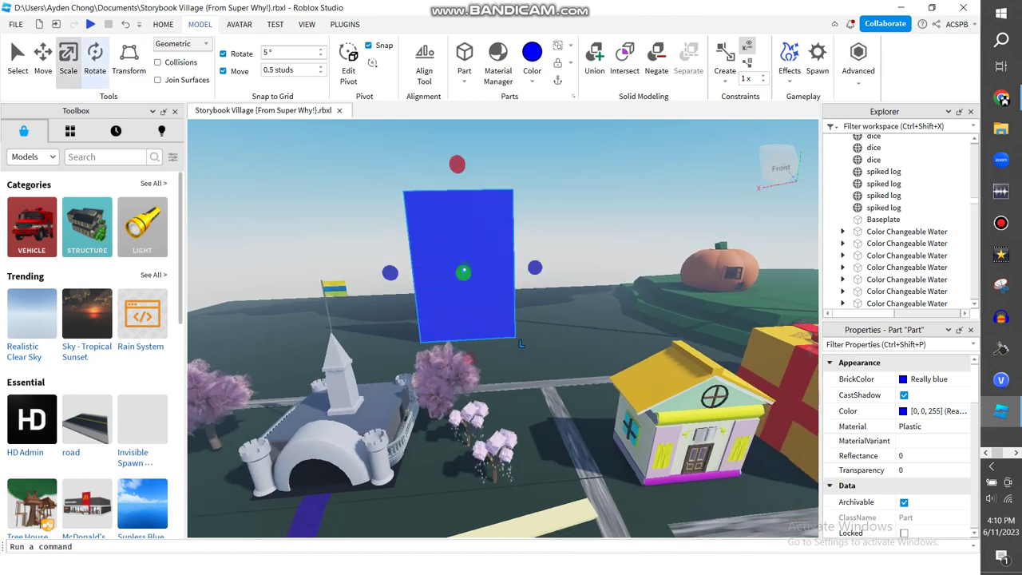
drag(390, 273, 430, 276)
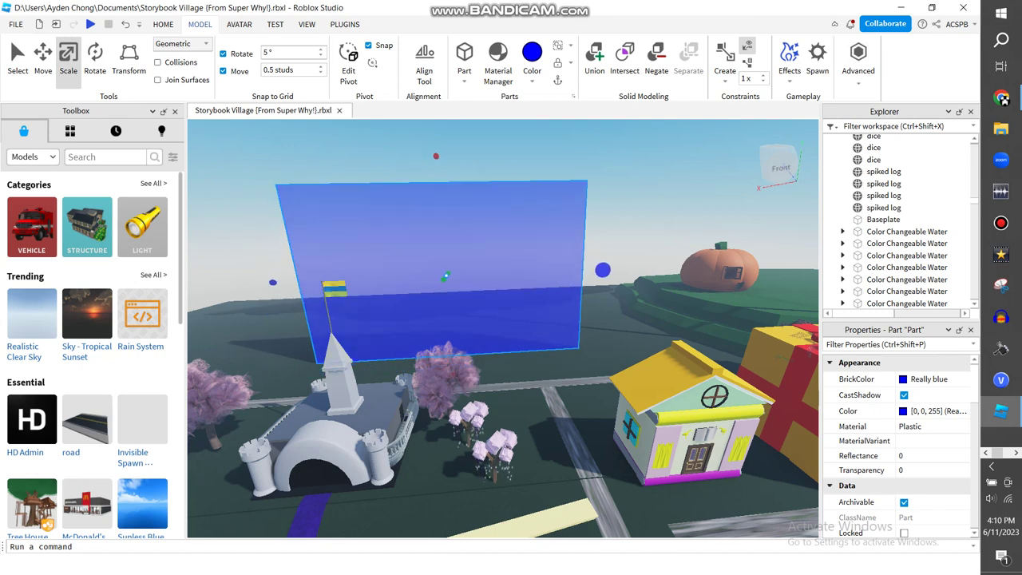
right_drag(431, 278, 432, 280)
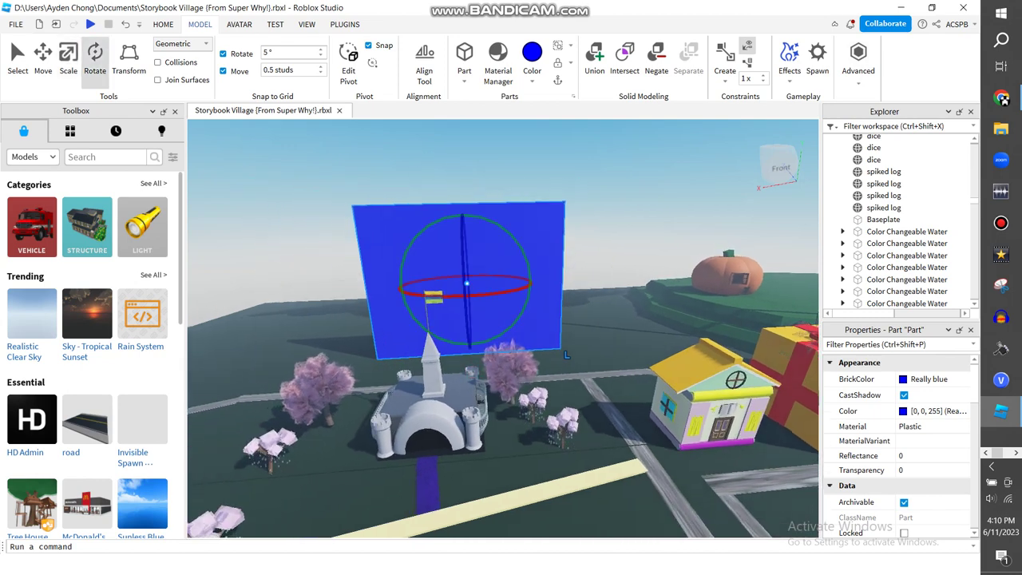
Step: Rotate the widened blue panel about its horizontal axis so it leans backward like one side of an open book
right_drag(567, 354, 657, 422)
right_drag(512, 468, 512, 467)
key(ctrl+4)
drag(551, 343, 571, 316)
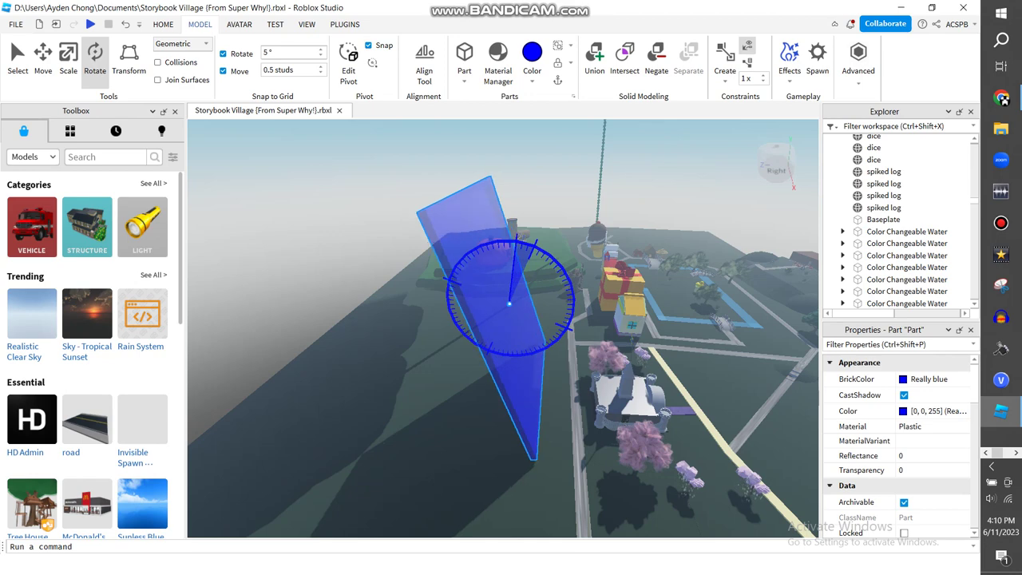
drag(543, 467, 543, 467)
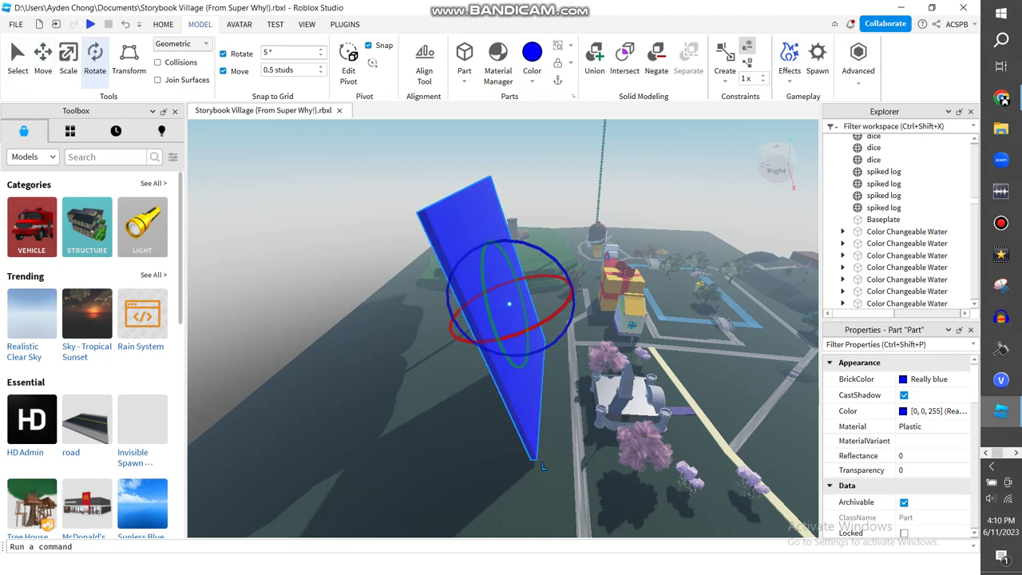
Step: Duplicate the tilted blue panel and colour the copy Institutional white to form the book's pages
key(alt+h)
key(ctrl+2)
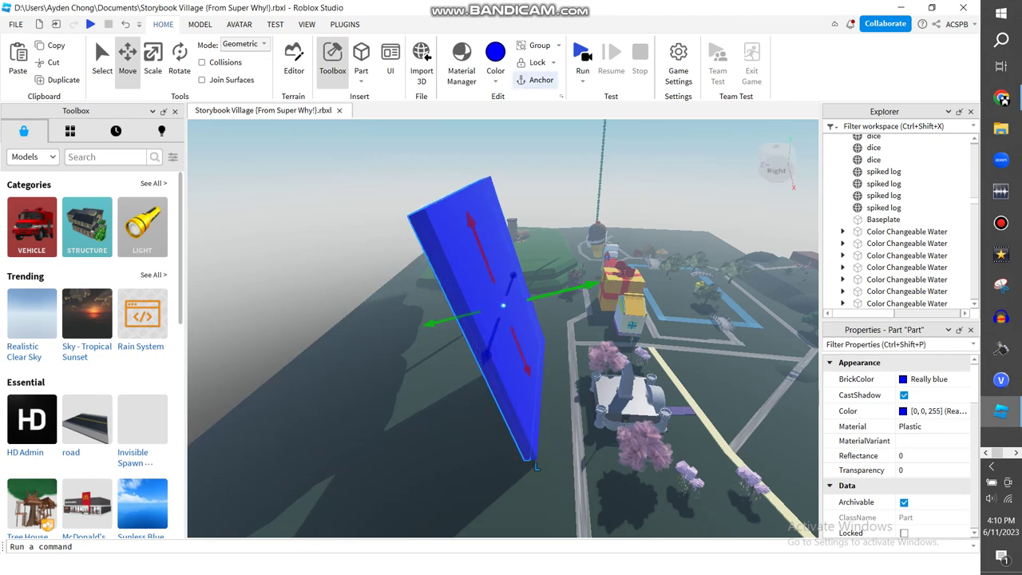
key(ctrl+d)
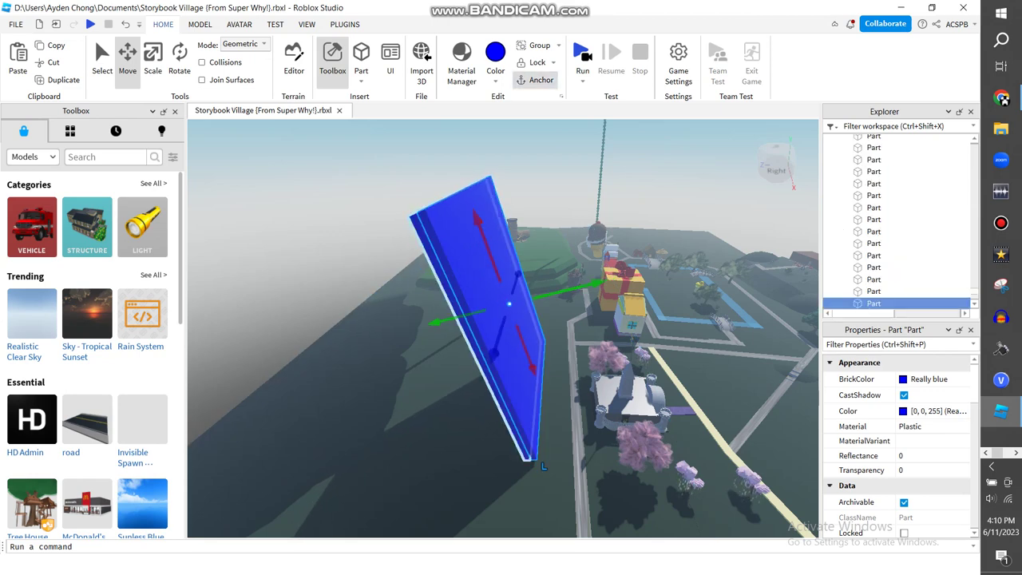
click(495, 80)
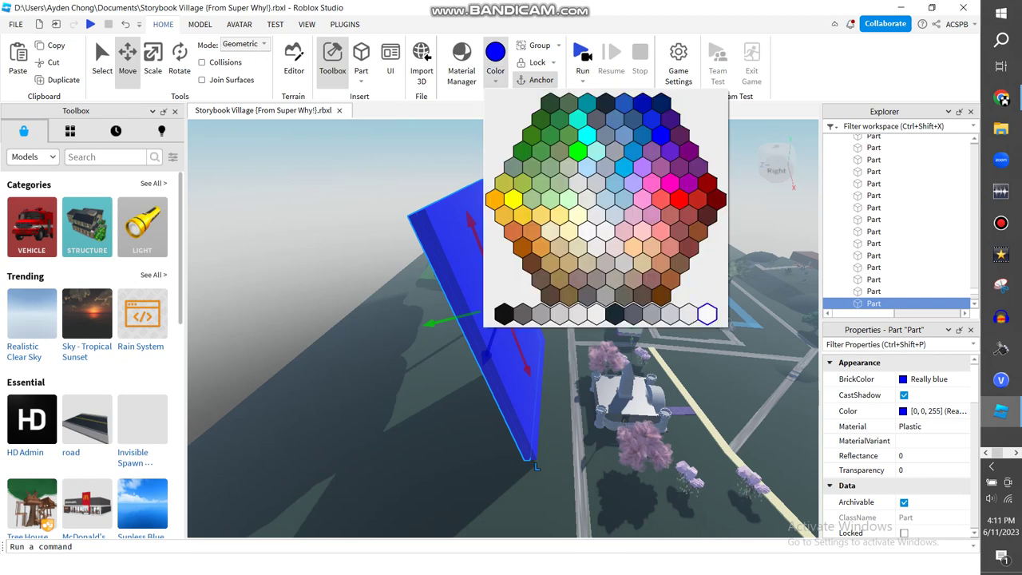
click(707, 313)
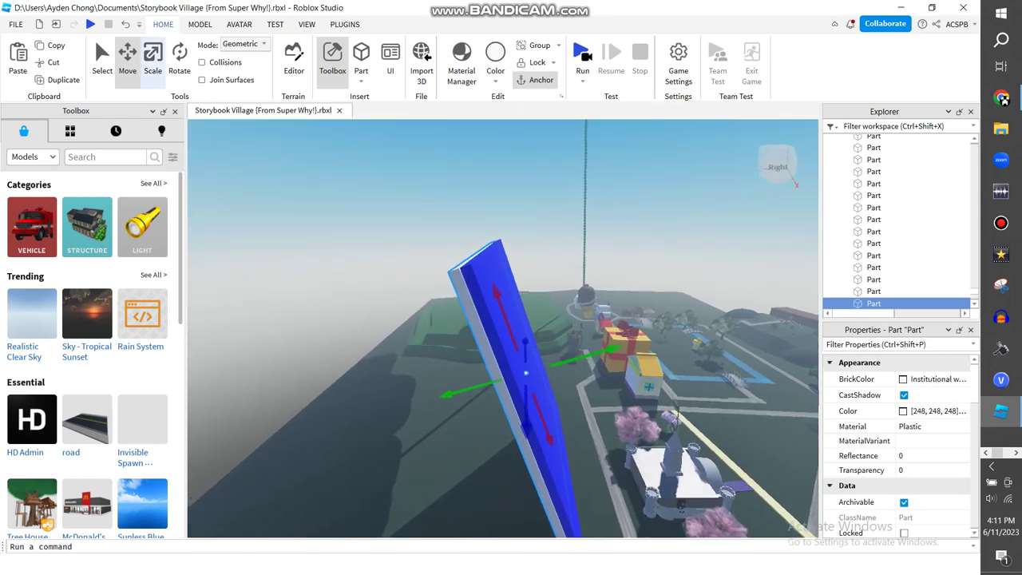
Step: Duplicate the blue and white panels together and rotate the copied pair to the opposite tilt, crossing the originals
key(ctrl+3)
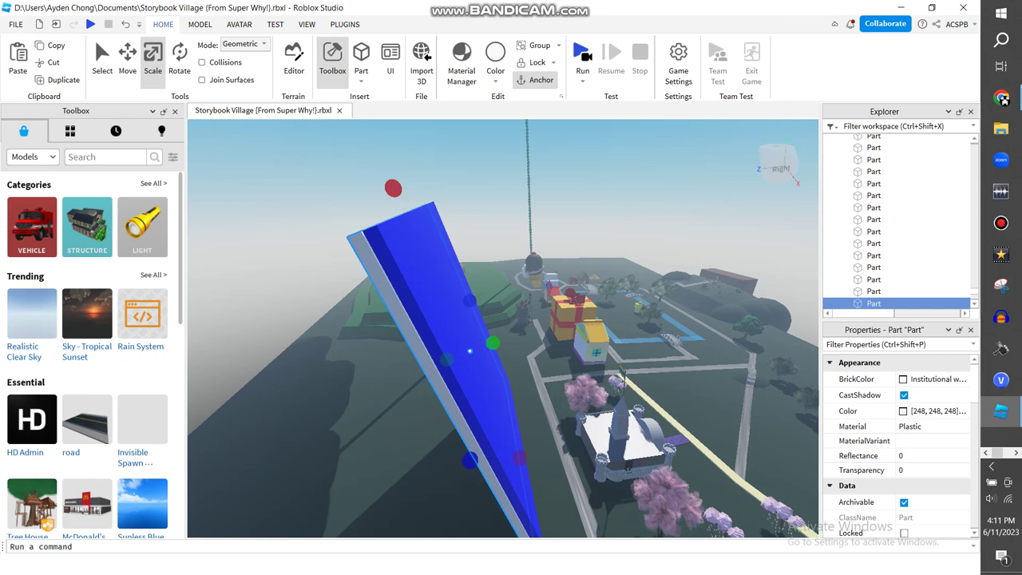
right_drag(503, 327, 559, 328)
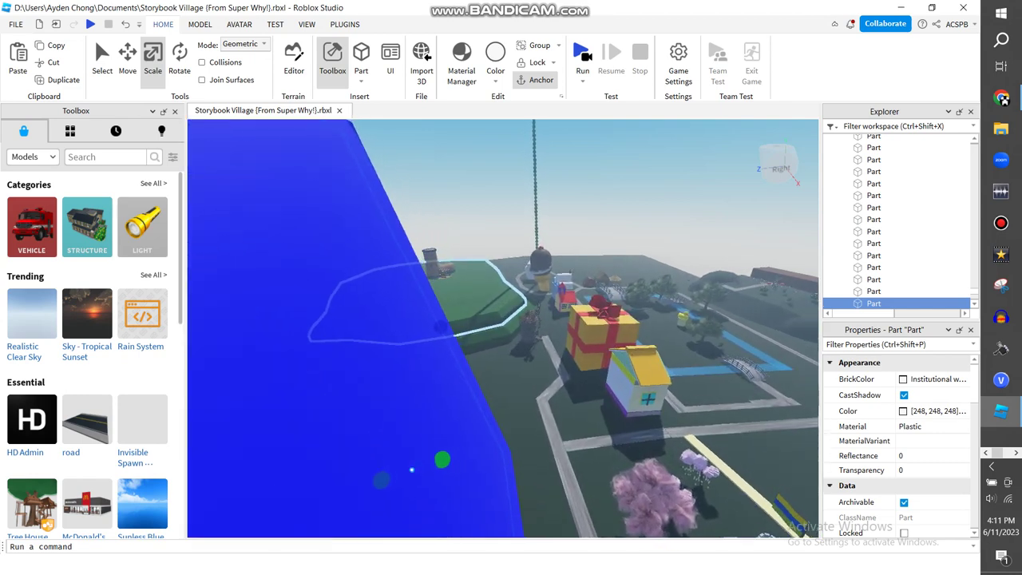
key(ctrl+d)
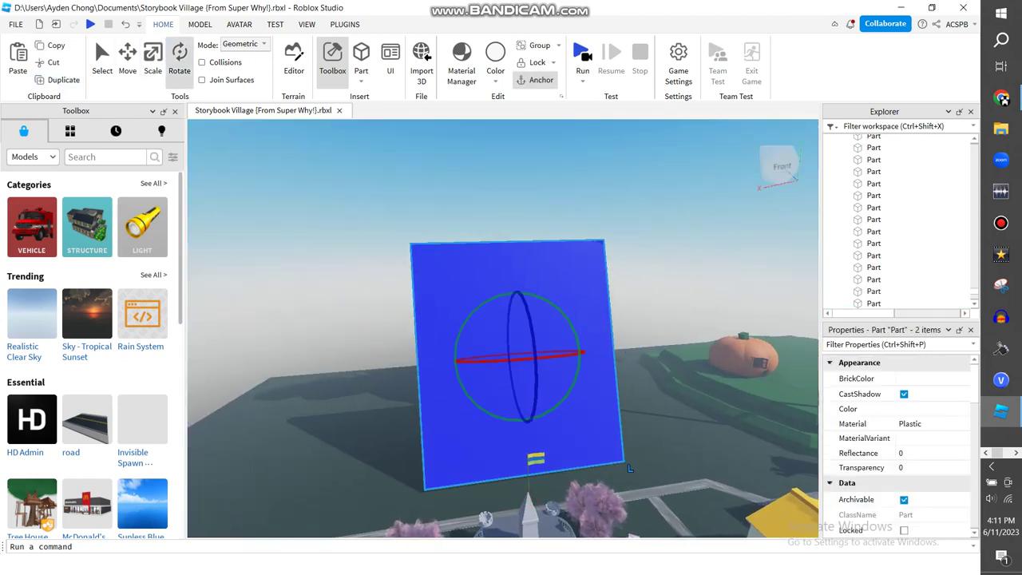
right_drag(630, 469, 368, 465)
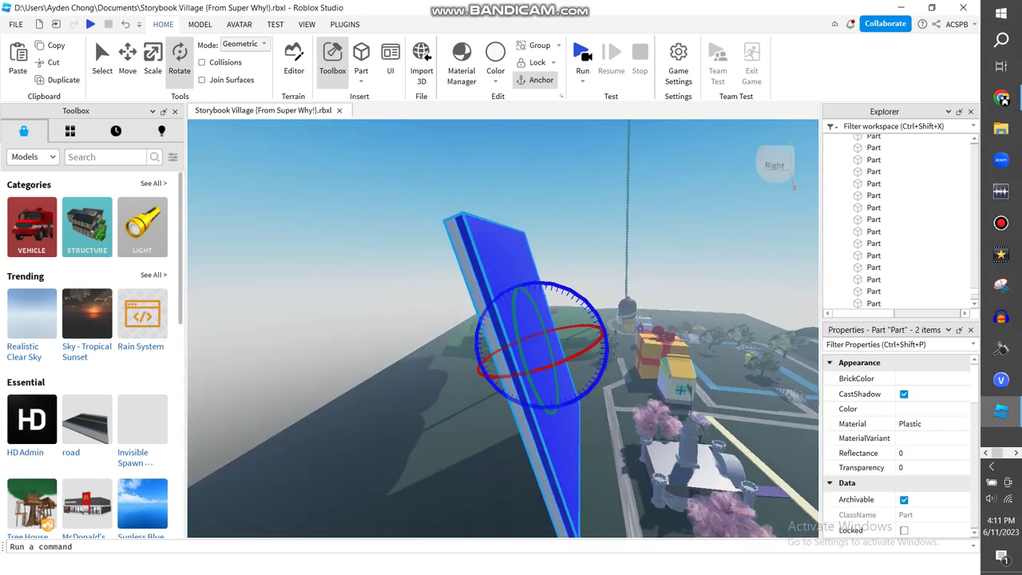
drag(479, 367, 543, 409)
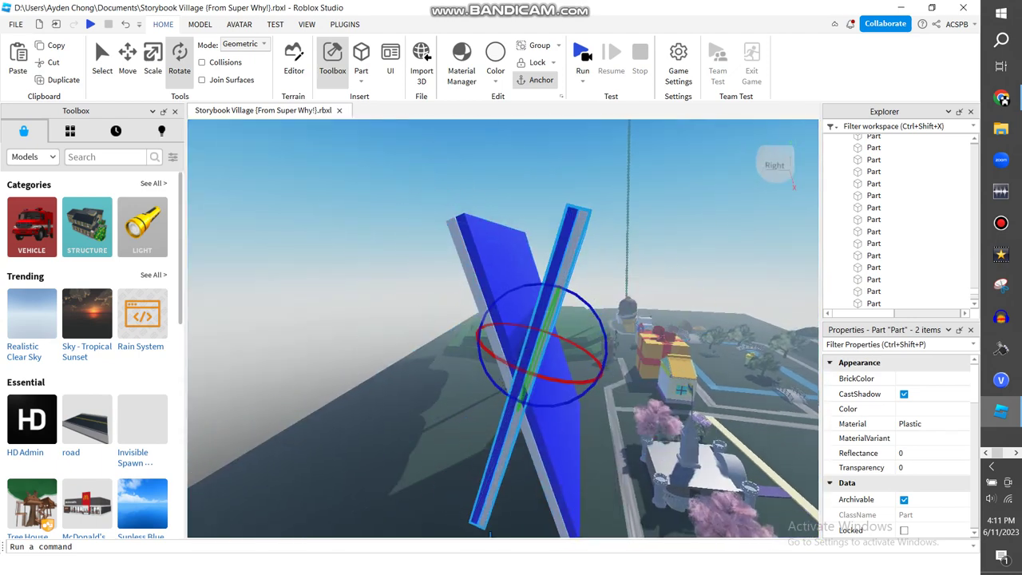
Step: Move the copied pair backward until its top edge meets the first pair, forming a tent with the white panels inside
key(a)
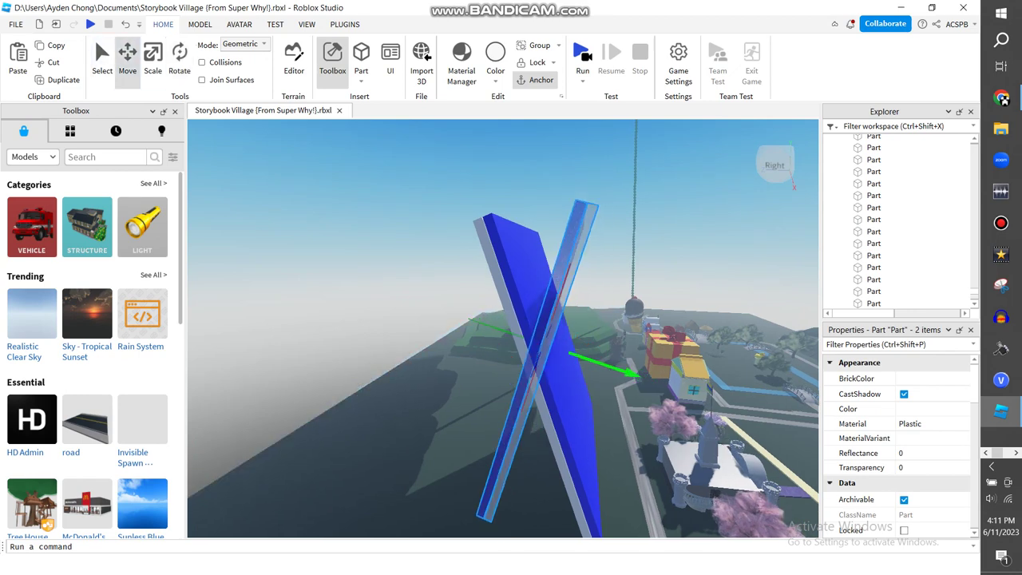
key(ctrl+r)
key(ctrl+t)
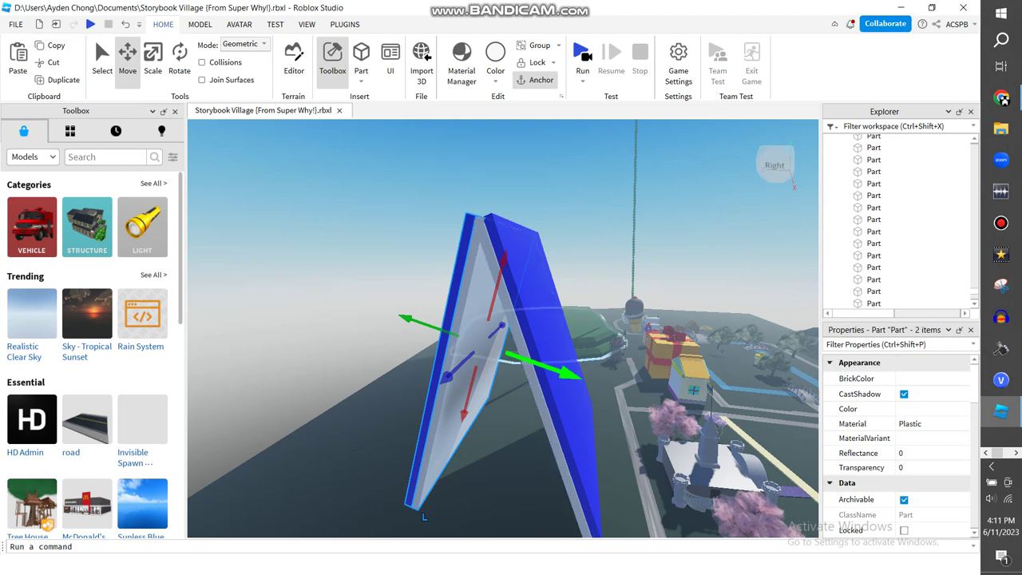
right_drag(424, 517, 425, 517)
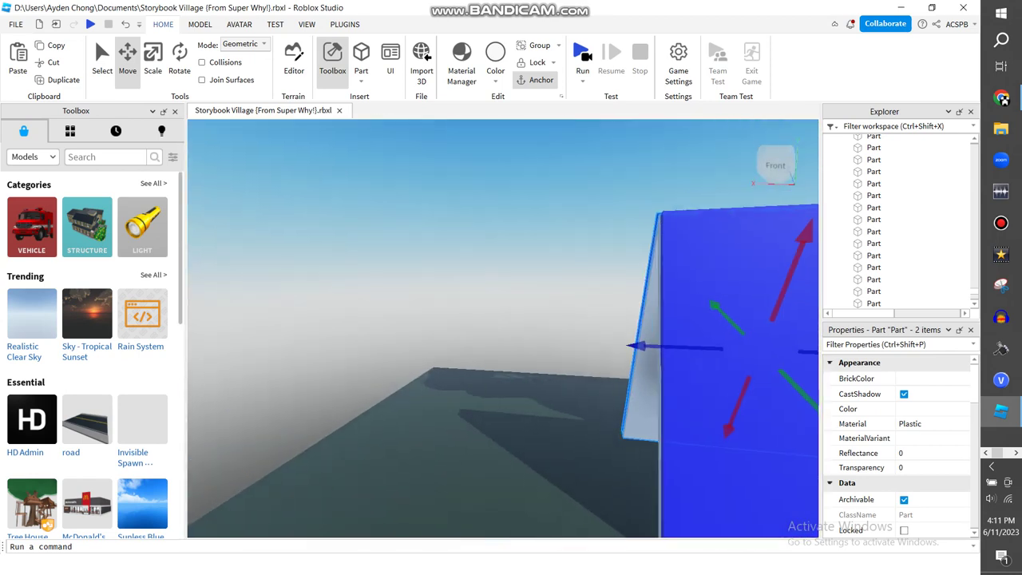
Step: Select all four book panels and rotate them together so both covers lean evenly in an A-frame
key(s)
drag(564, 231, 686, 417)
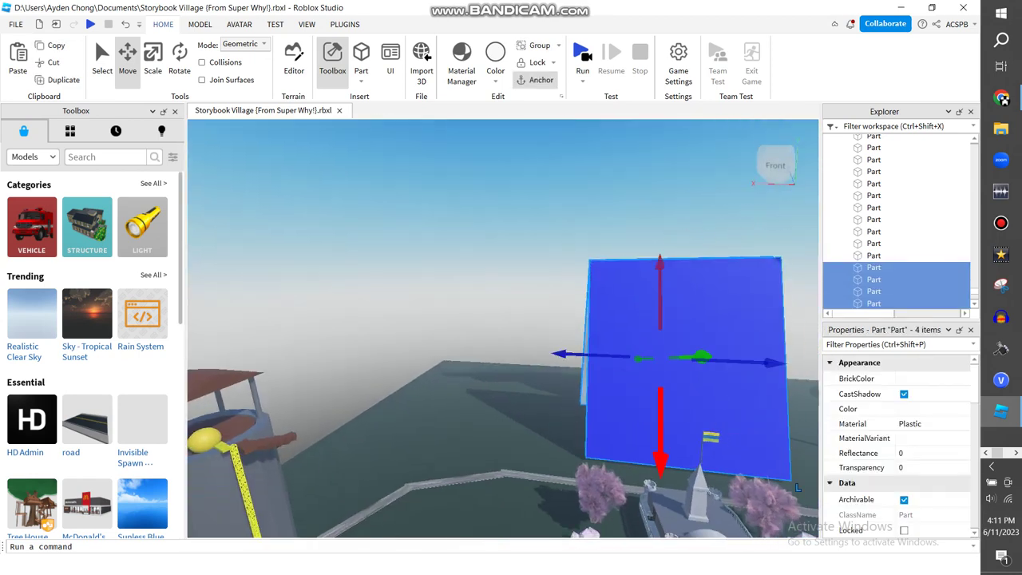
key(w)
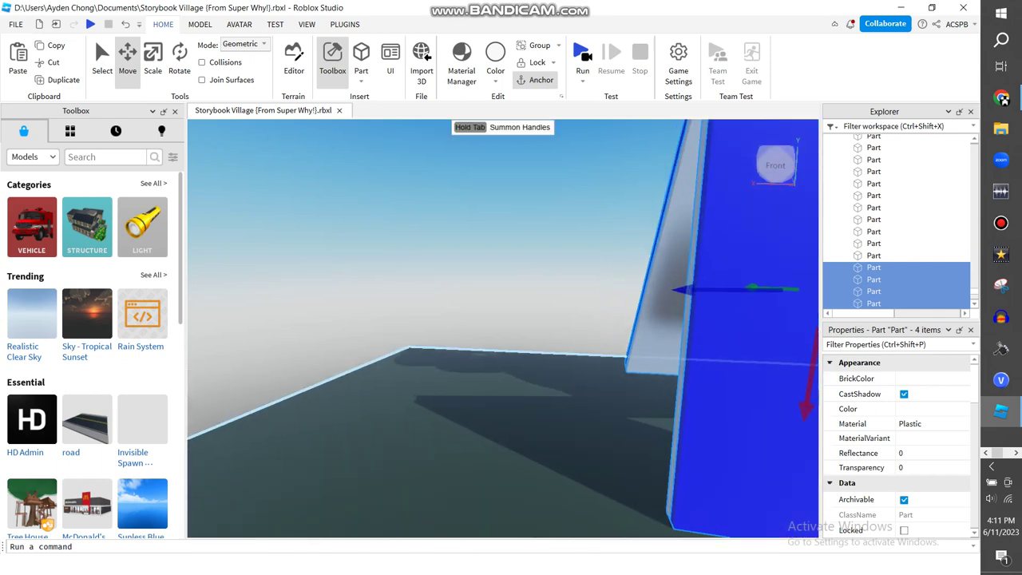
key(s)
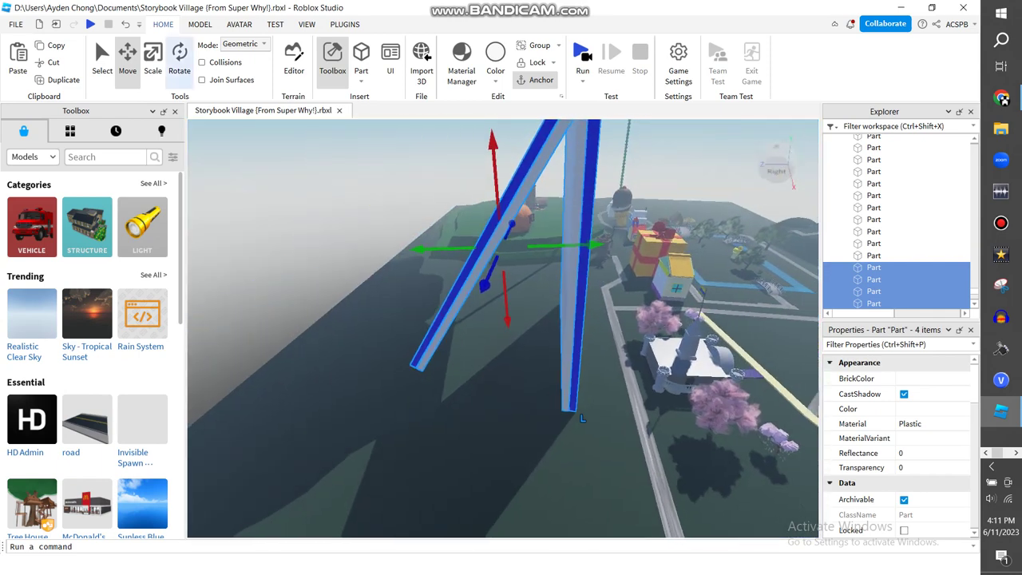
key(ctrl+4)
drag(515, 319, 509, 246)
key(ctrl+2)
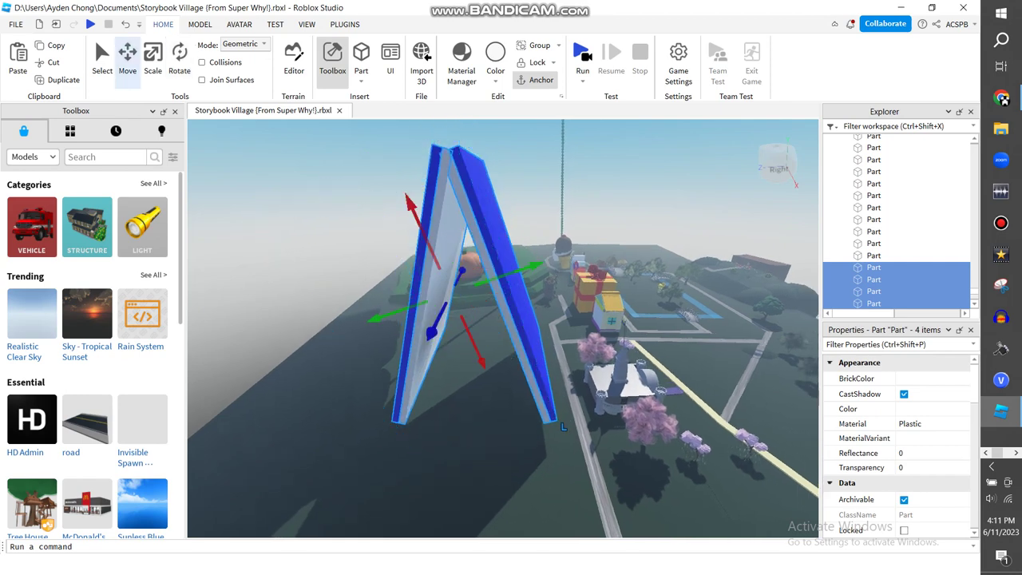
Step: Shift the four-panel book along its move axes to reposition it behind the castle
key(ctrl+z)
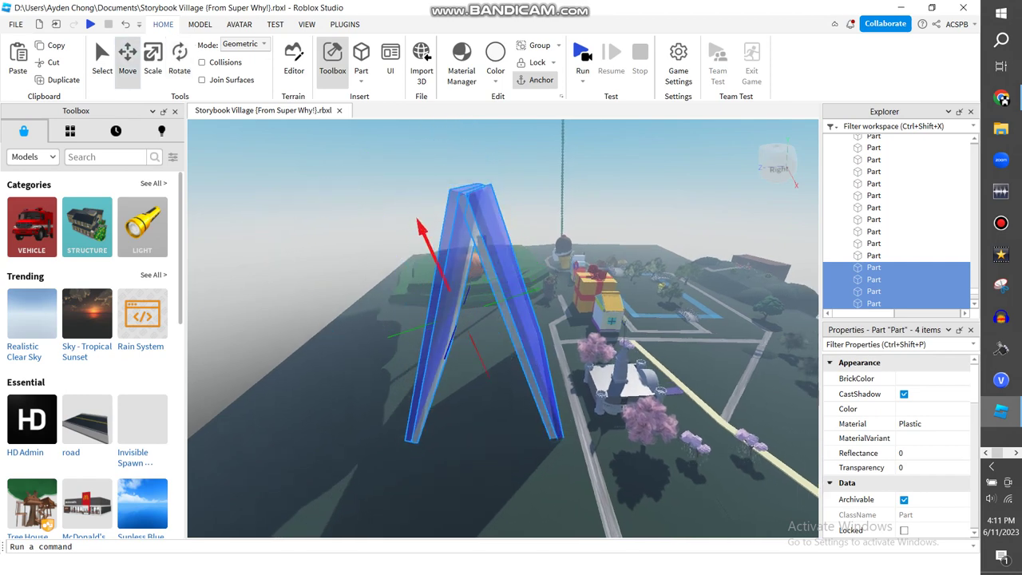
key(d)
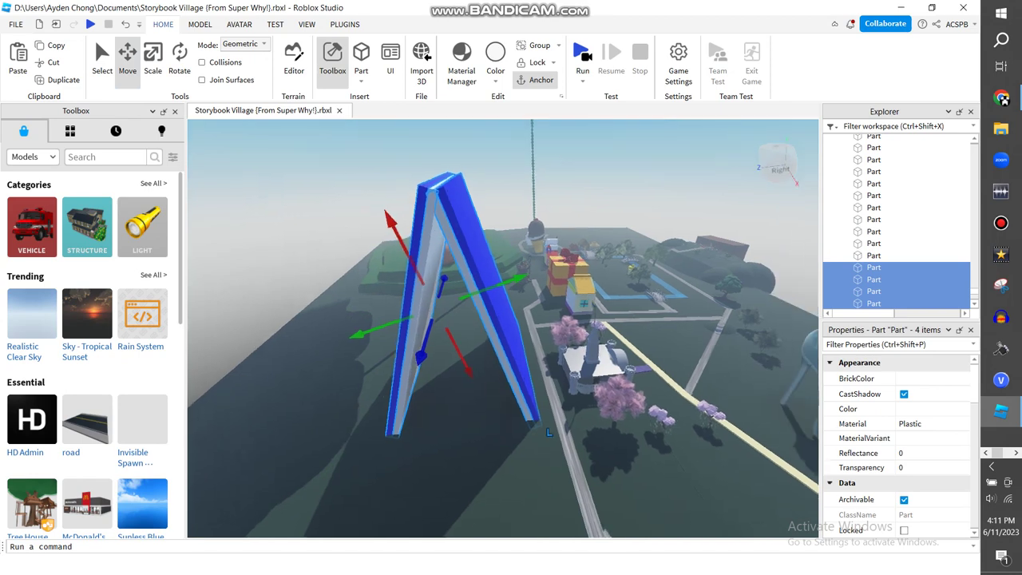
key(d)
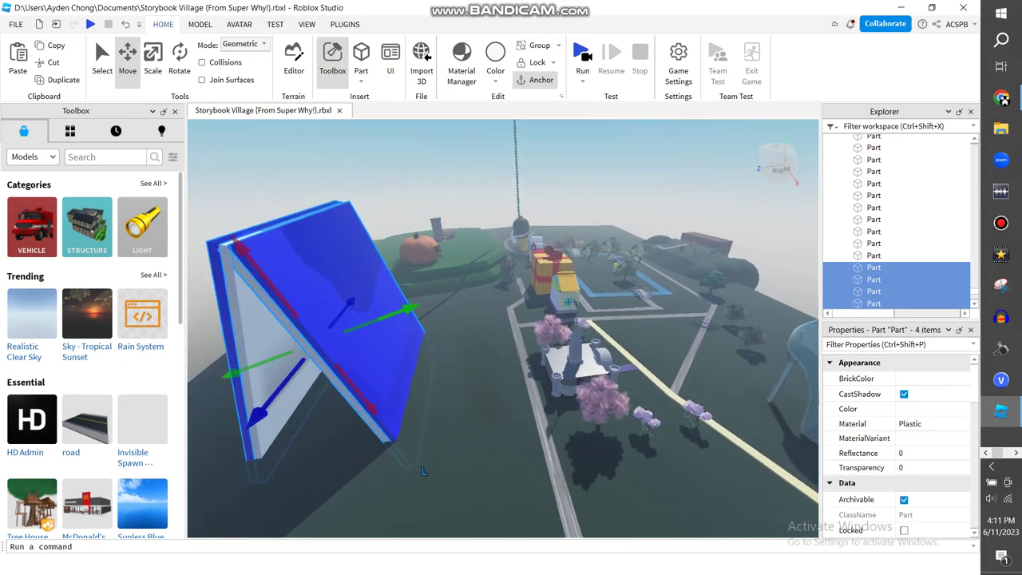
key(ctrl+z)
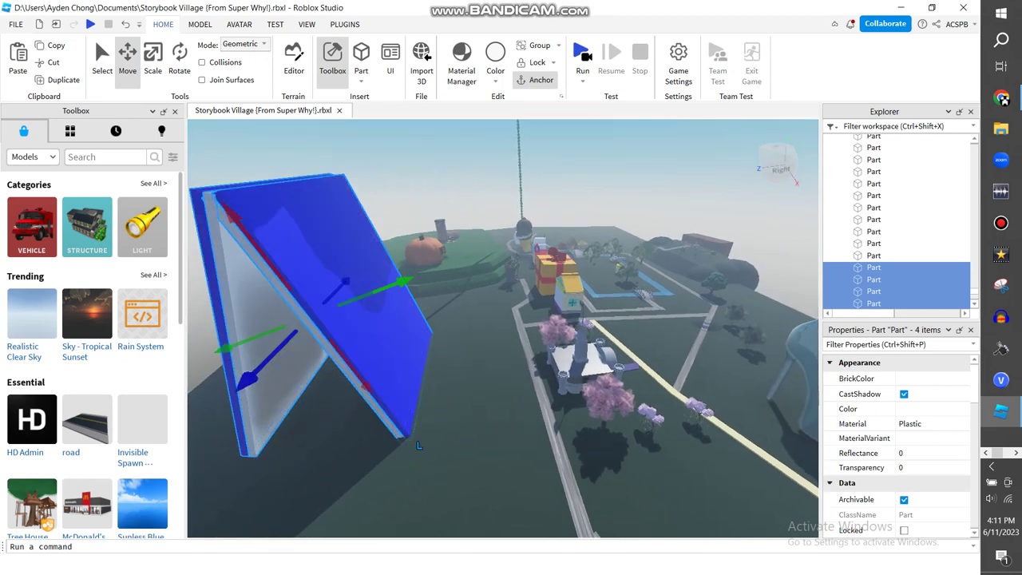
Step: Fine-tune the book's tilt with a small rotation and adjust its position along the slope of the front cover
key(ctrl+4)
key(ctrl+z)
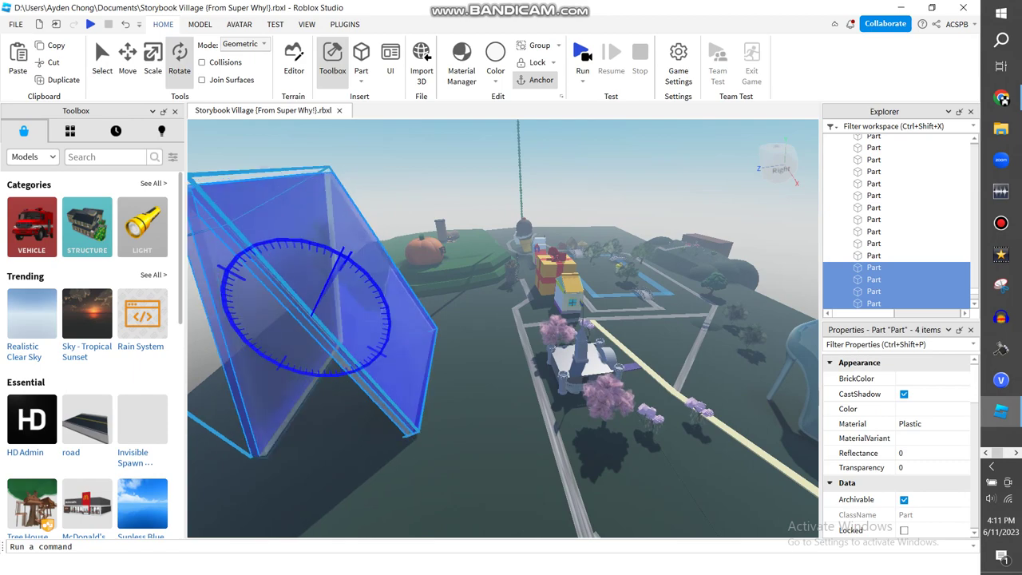
key(ctrl+z)
key(ctrl+2)
key(ctrl+z)
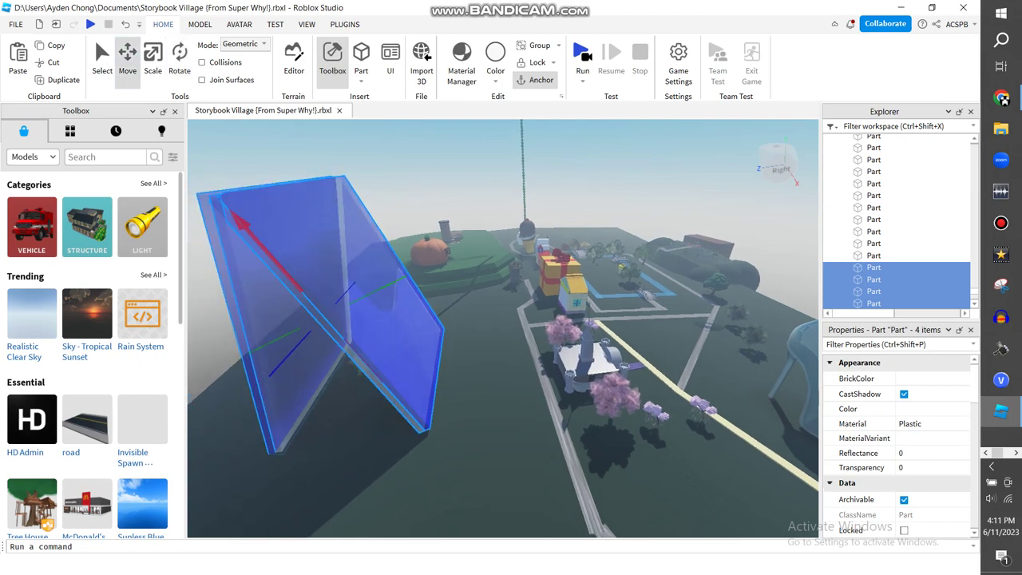
key(ctrl+z)
right_drag(437, 437, 587, 304)
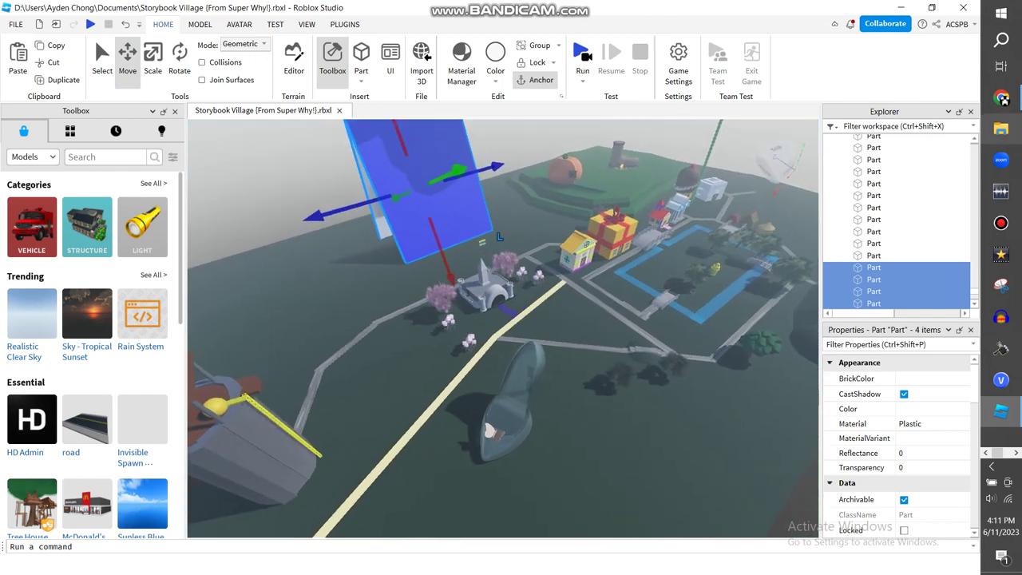
Step: Compare the layout with the Storybook Village reference video in Chrome and shift the book sideways to stand behind the yellow-roofed house
click(1002, 99)
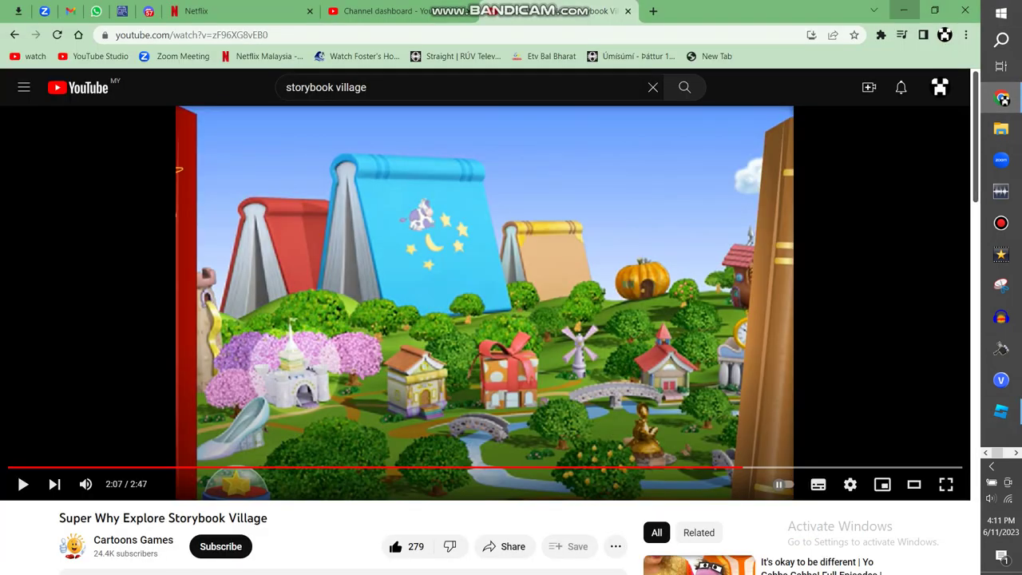
key(alt+Tab)
right_drag(499, 238, 596, 315)
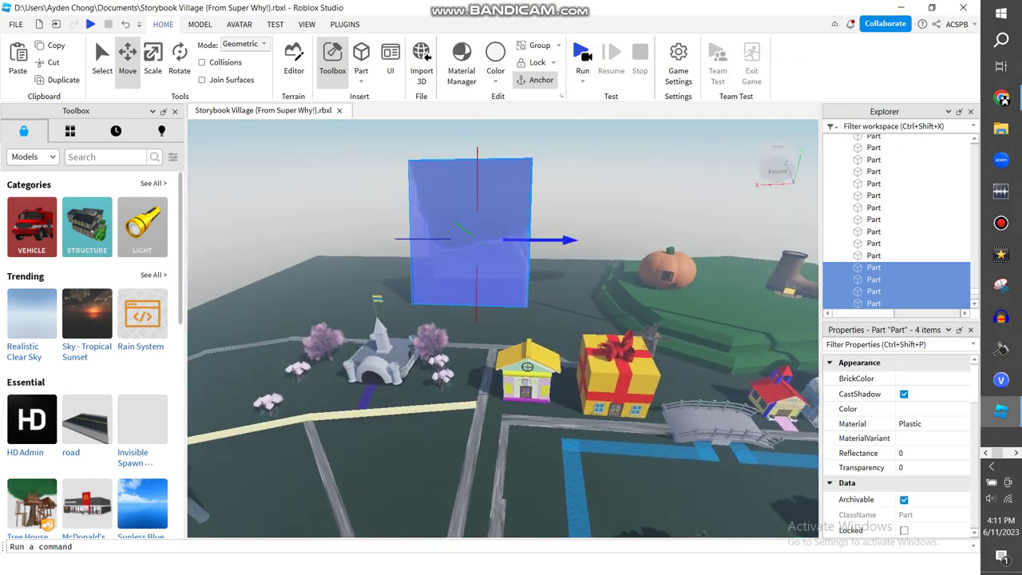
key(alt+Tab)
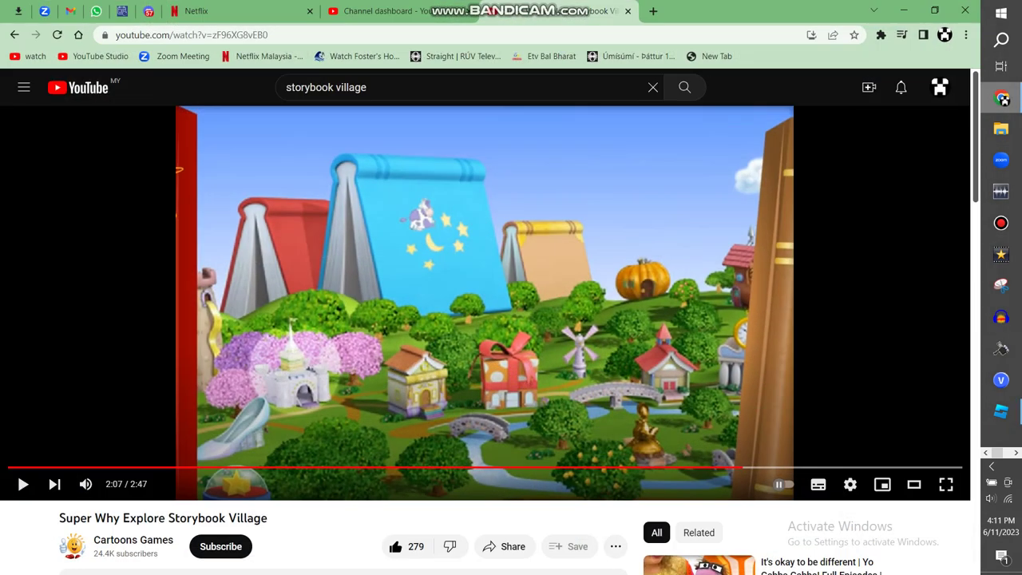
key(alt+Tab)
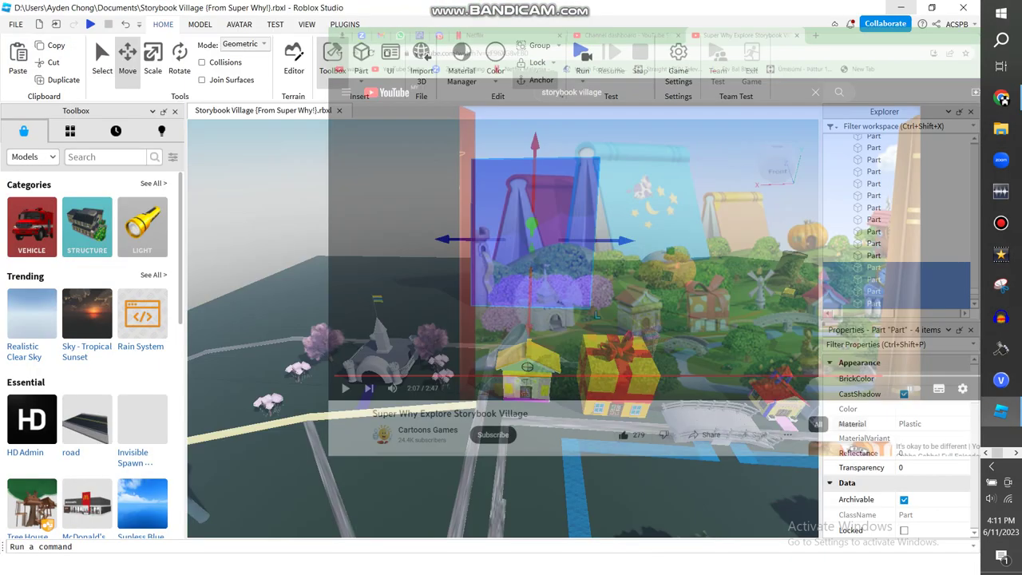
key(alt+Tab)
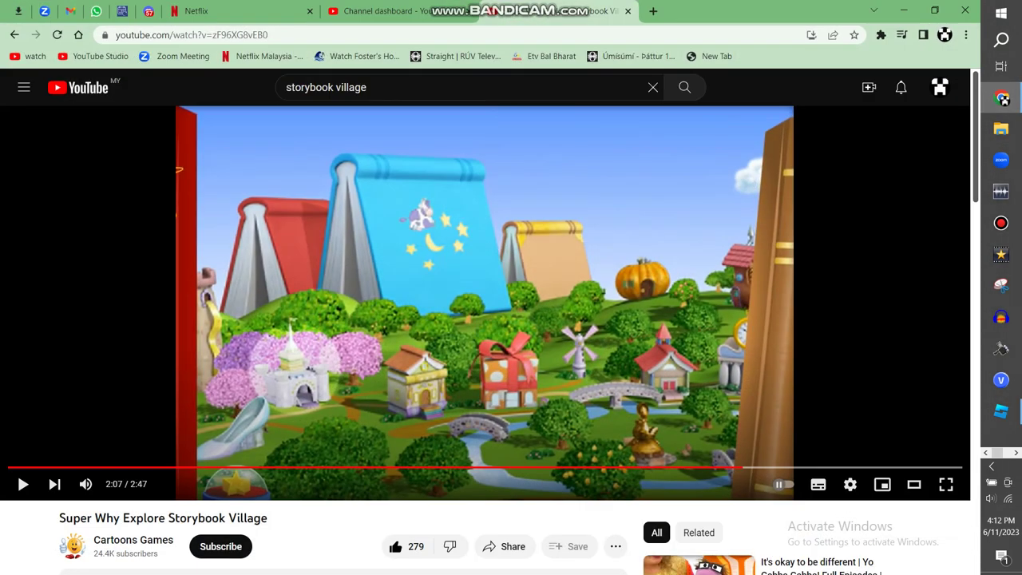
key(alt+Tab)
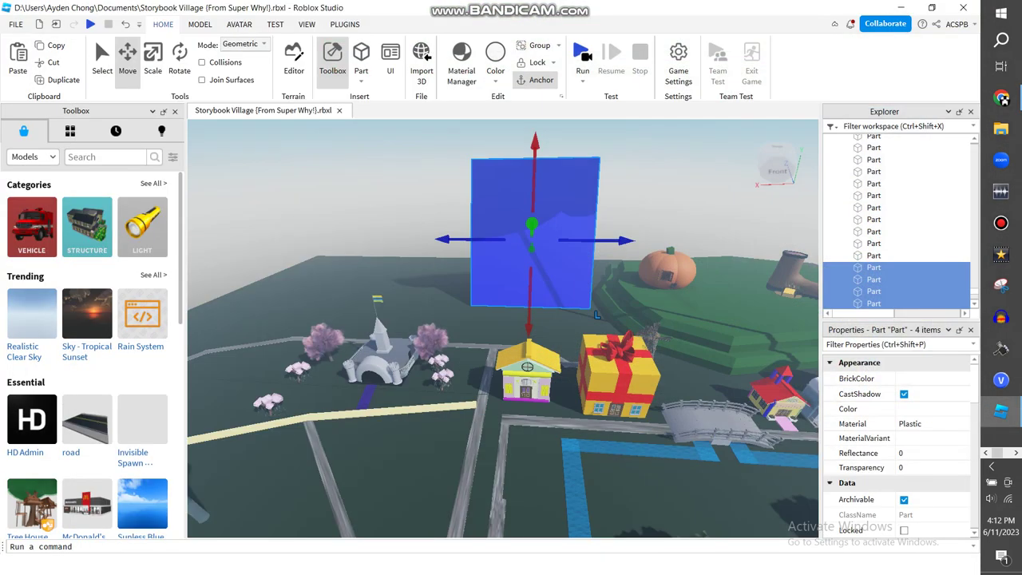
right_drag(503, 320, 687, 328)
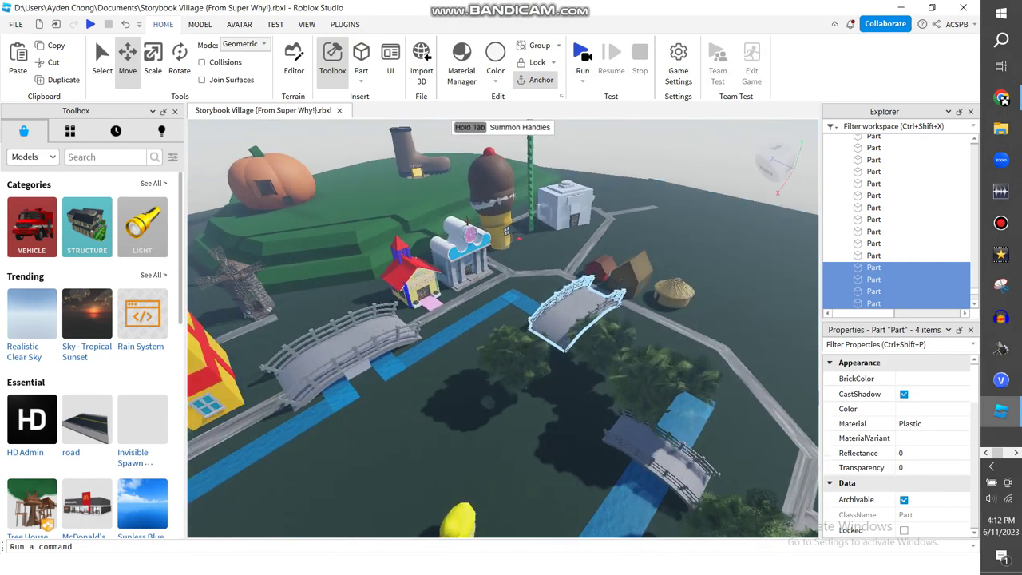
Step: Check the book's placement against the Storybook Village reference video in Chrome, then return to the book in Roblox Studio
key(f)
right_drag(629, 389, 629, 389)
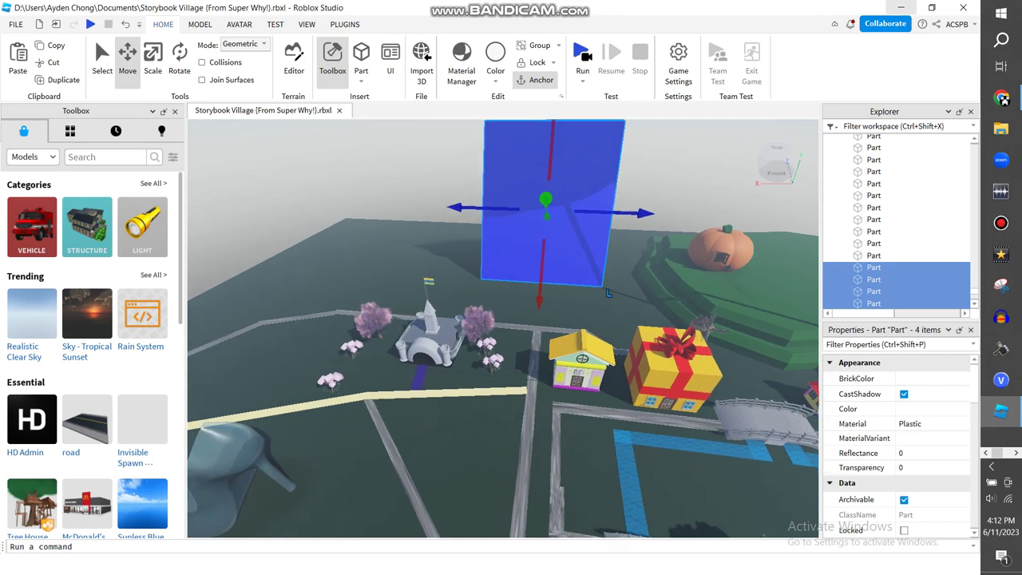
key(super+d)
click(1001, 97)
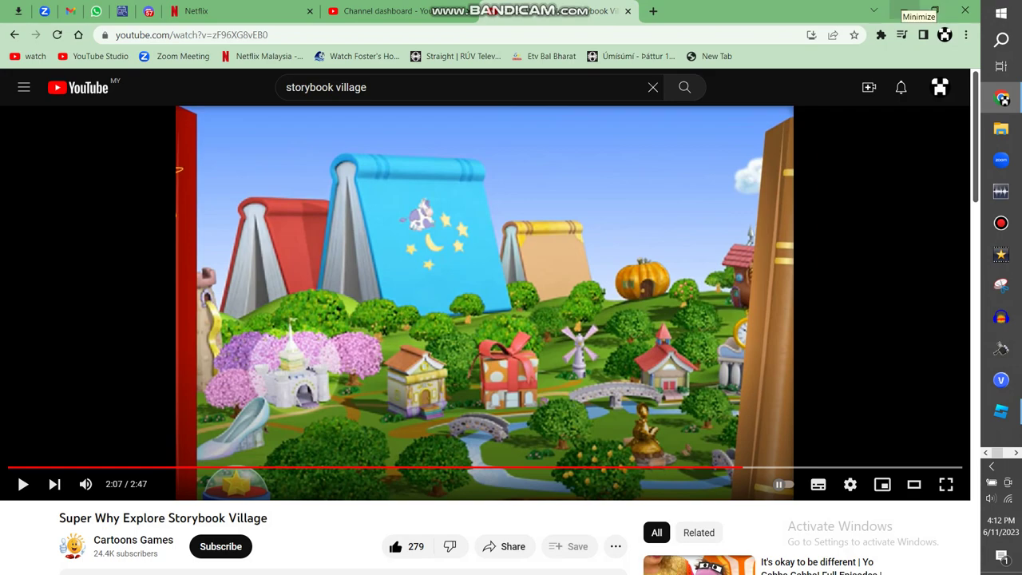
key(super+d)
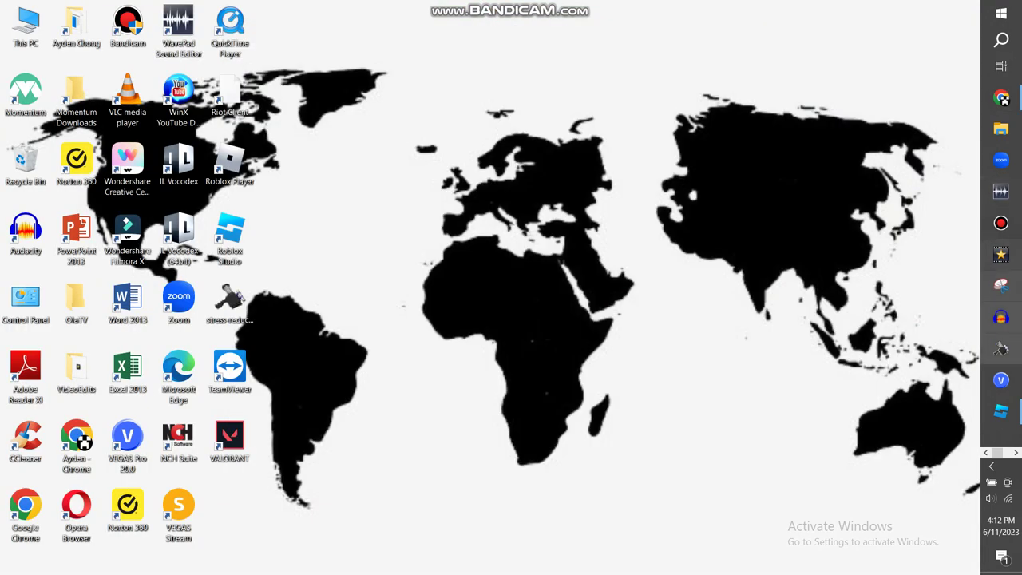
click(1002, 411)
key(f)
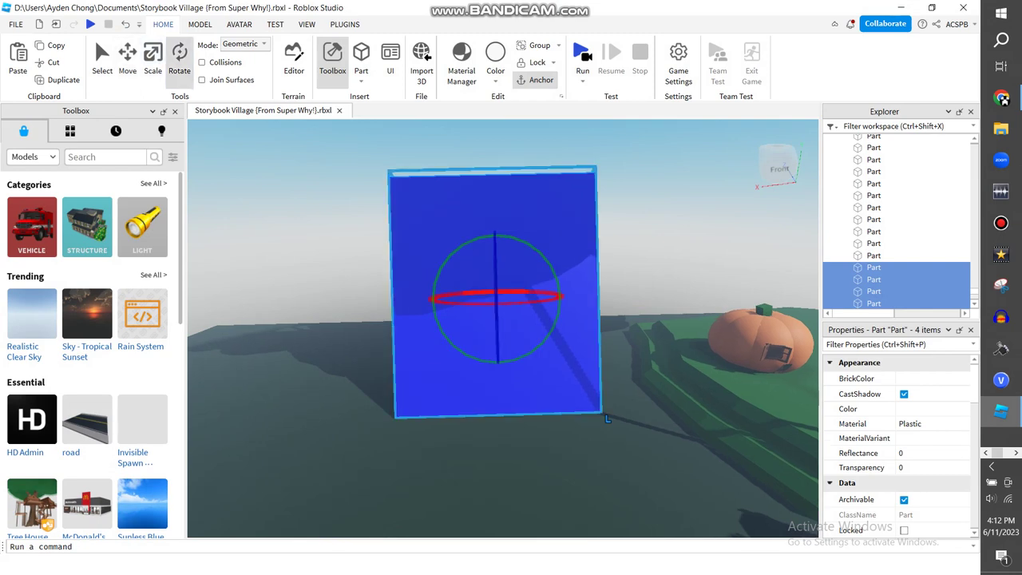
Step: Rotate the four-panel book slightly to even the lean of its two covers and shift it into place on the ground
right_drag(607, 418, 550, 415)
drag(516, 244, 519, 276)
right_drag(516, 344, 514, 384)
drag(529, 240, 525, 219)
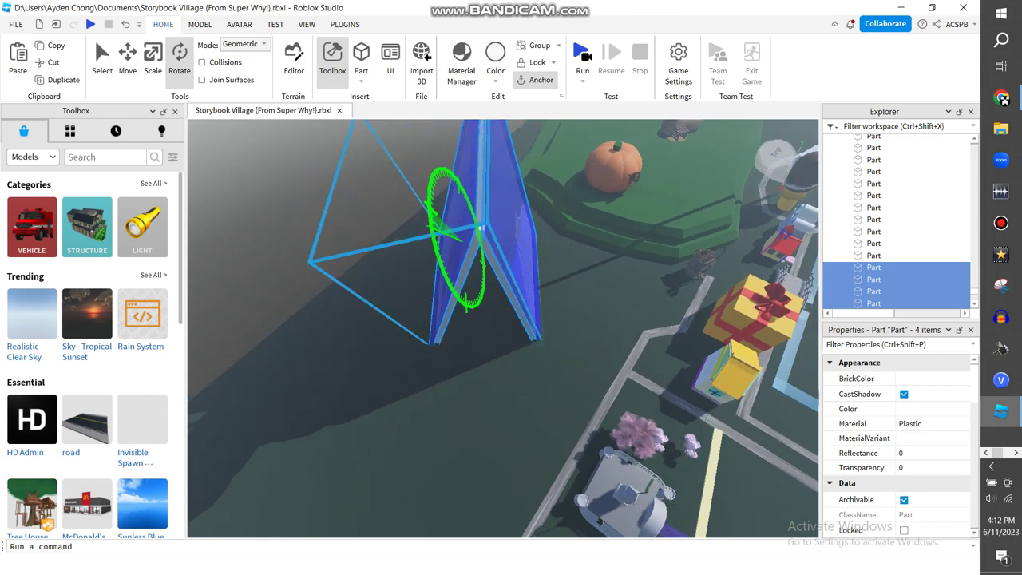
drag(466, 304, 467, 307)
right_drag(546, 368, 547, 377)
key(ctrl+2)
drag(547, 375, 530, 362)
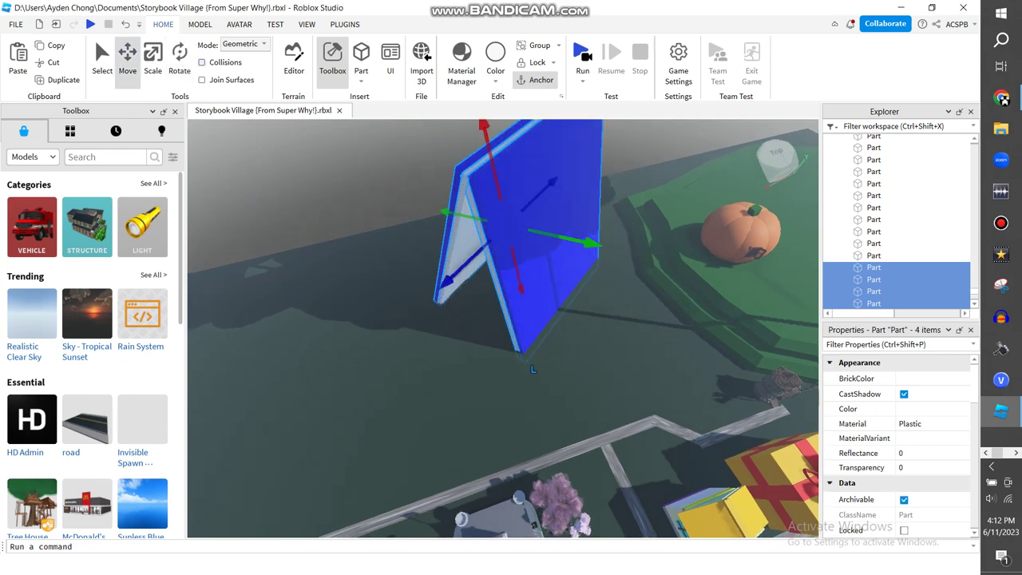
Step: Refine the book's rotation once more and adjust its position behind the village buildings
key(ctrl+4)
right_drag(518, 433, 518, 433)
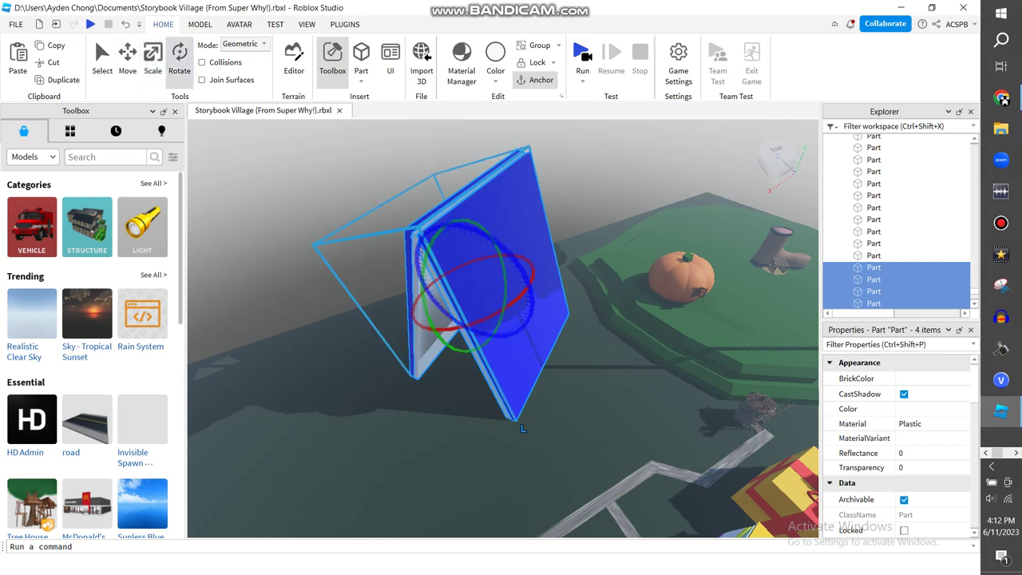
drag(529, 275, 523, 429)
key(ctrl+2)
right_drag(523, 429, 490, 421)
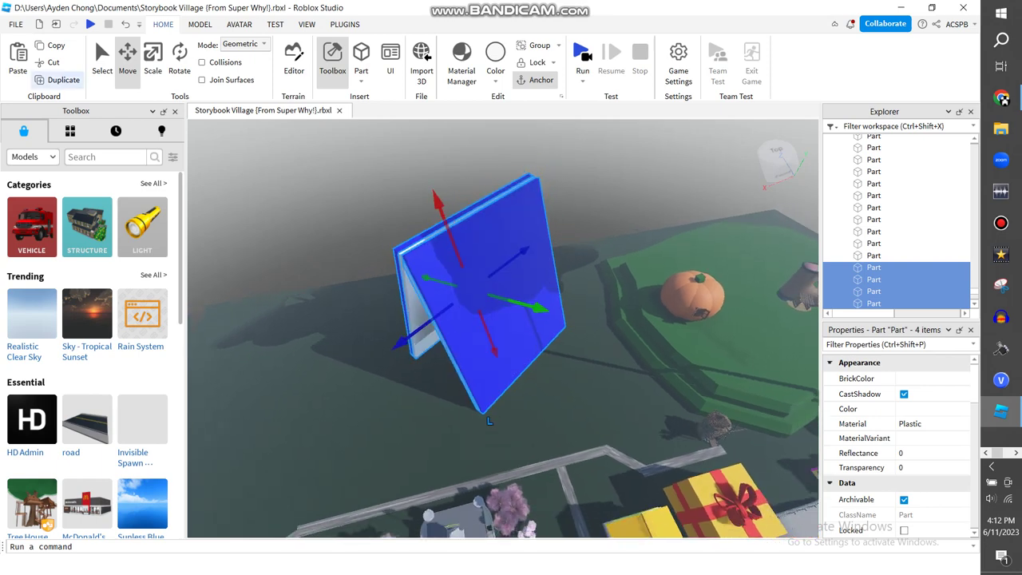
Step: Duplicate the four-panel book, scale the copy down and place it beside the original, behind the castle
key(ctrl+d)
drag(490, 420, 299, 519)
key(ctrl+4)
right_drag(300, 519, 455, 260)
scroll(474, 242, down, 10)
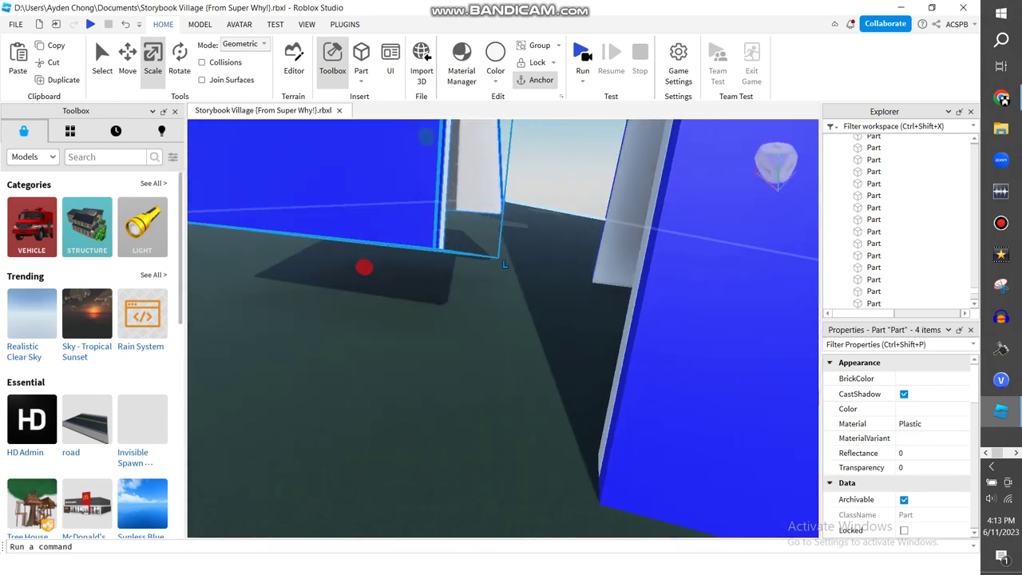
scroll(504, 265, up, 5)
key(ctrl+2)
drag(377, 126, 377, 169)
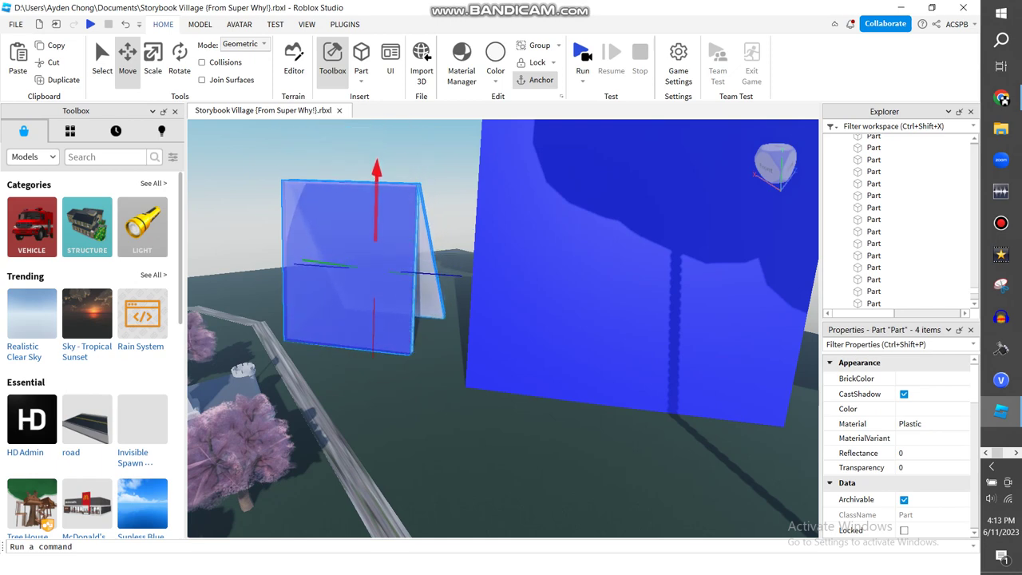
Step: Place another small copy of the book between the large book and the pumpkin hill, following the reference video in Chrome
right_drag(377, 169, 559, 172)
click(1002, 98)
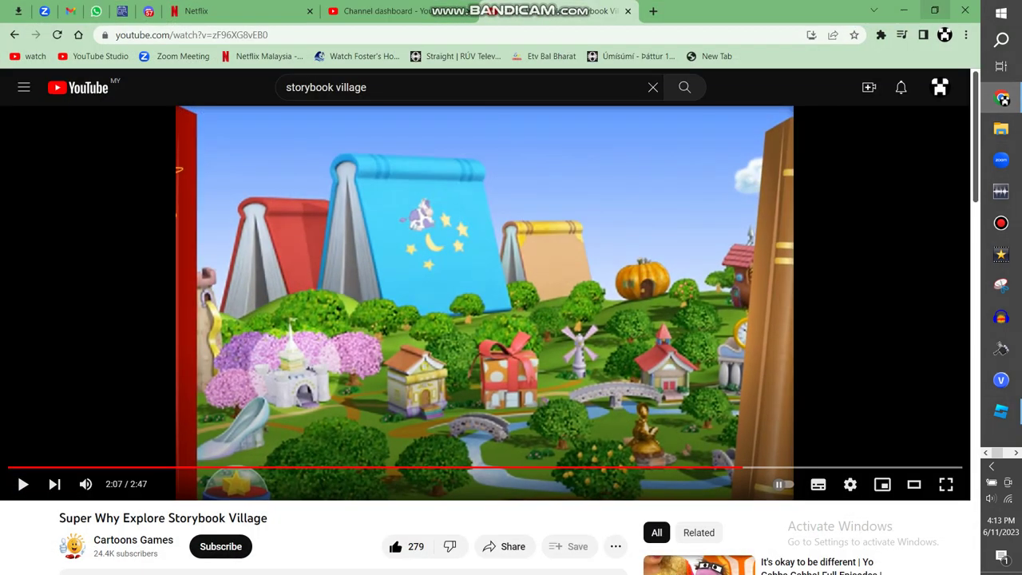
click(903, 11)
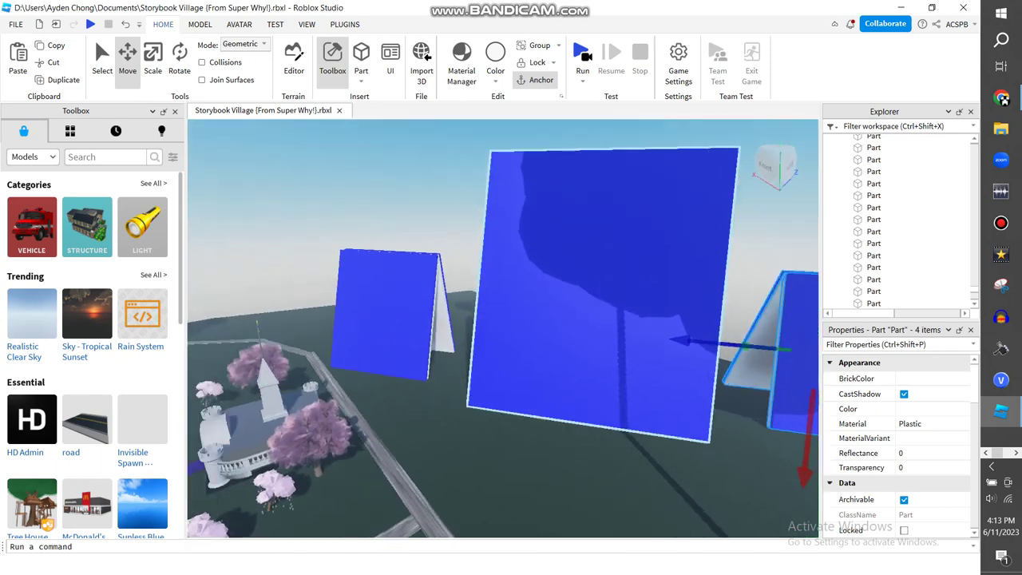
key(f)
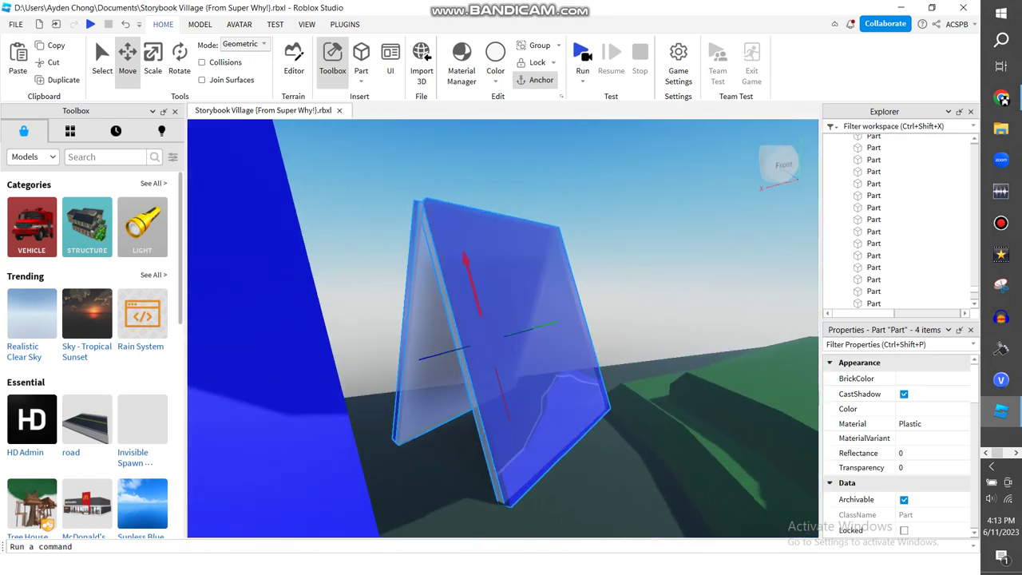
right_drag(503, 327, 367, 323)
Step: Select the four panels of the small book behind the castle and scale them up together
key(w)
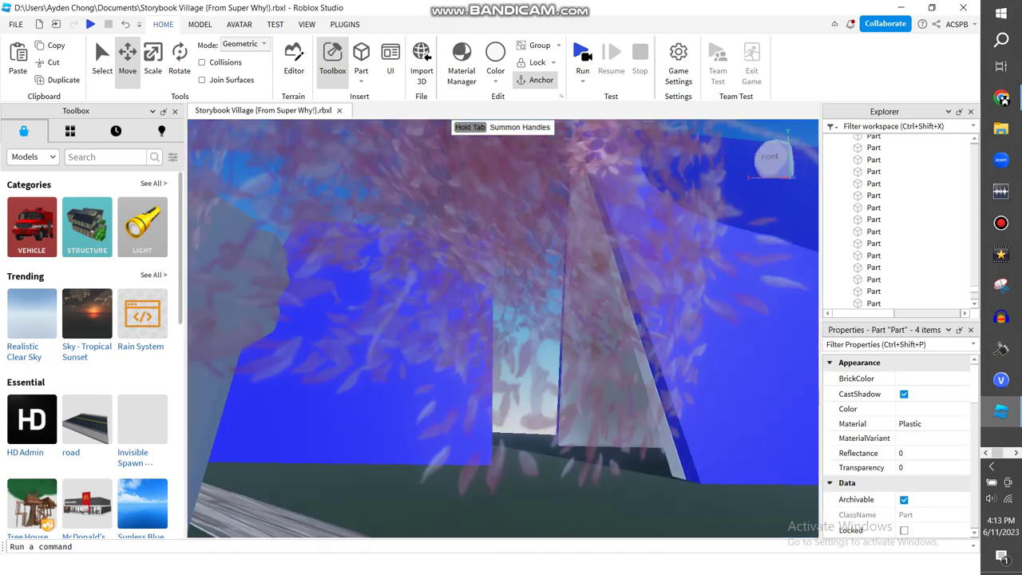
key(s)
drag(506, 183, 333, 343)
right_drag(488, 515, 482, 456)
key(d)
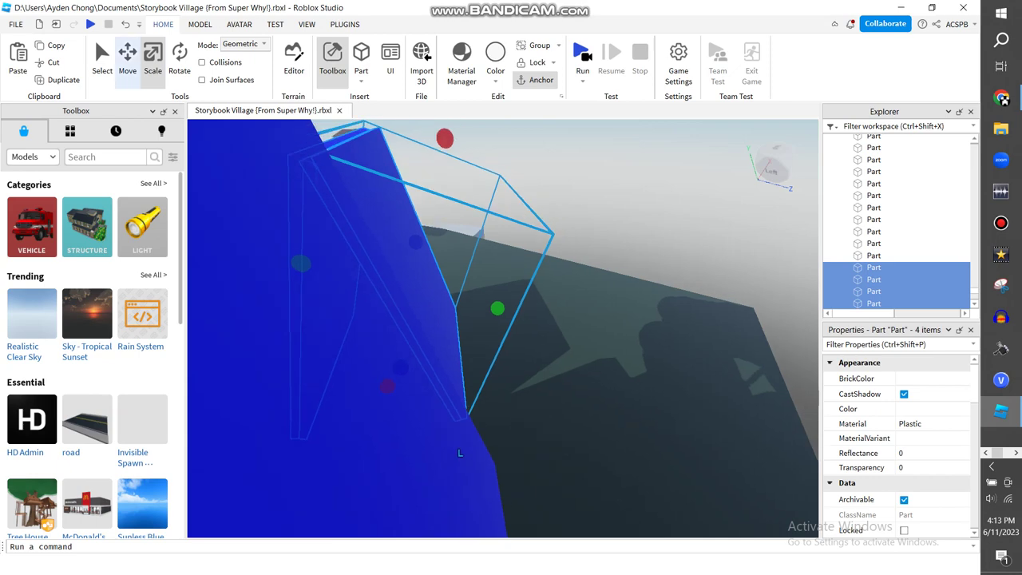
Step: Move the enlarged book along its axes so it stands on the ground behind the castle, beside the large book
key(ctrl+2)
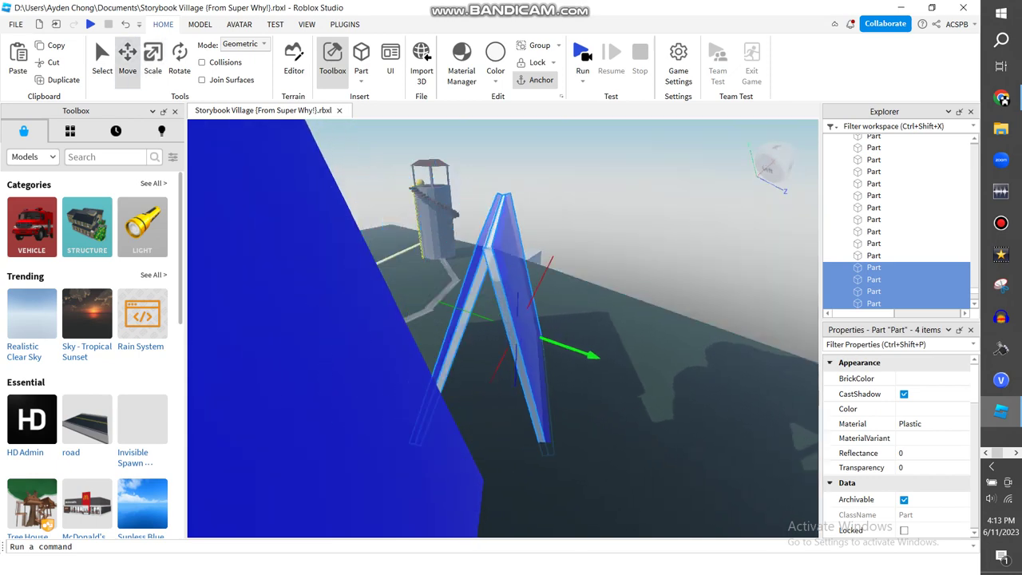
drag(575, 252, 591, 217)
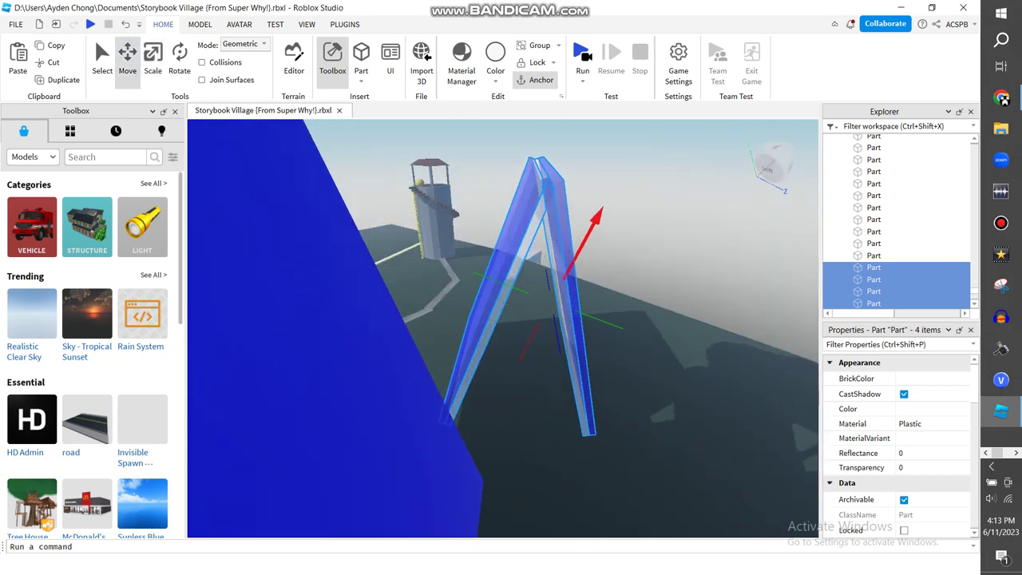
key(w)
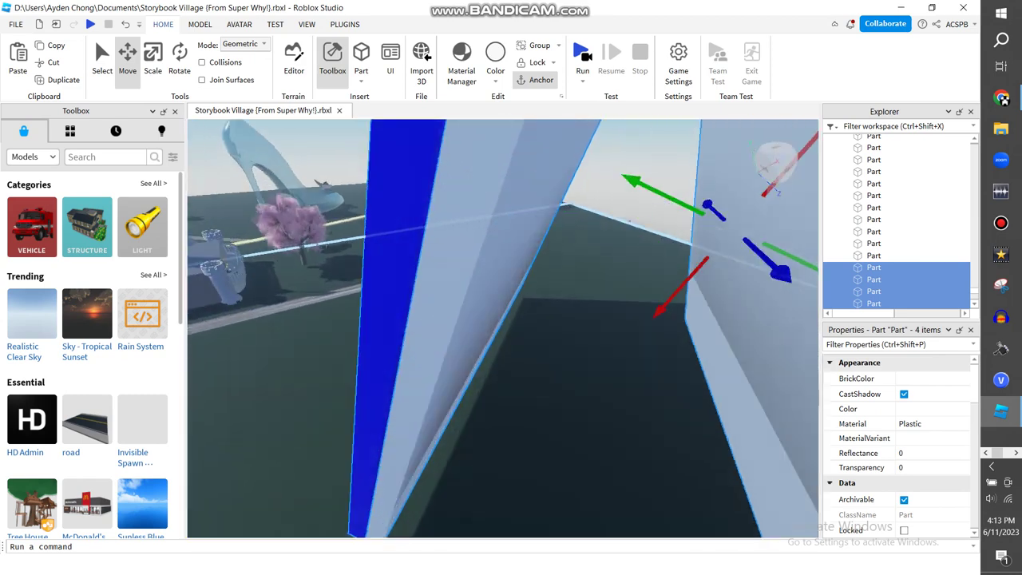
key(s)
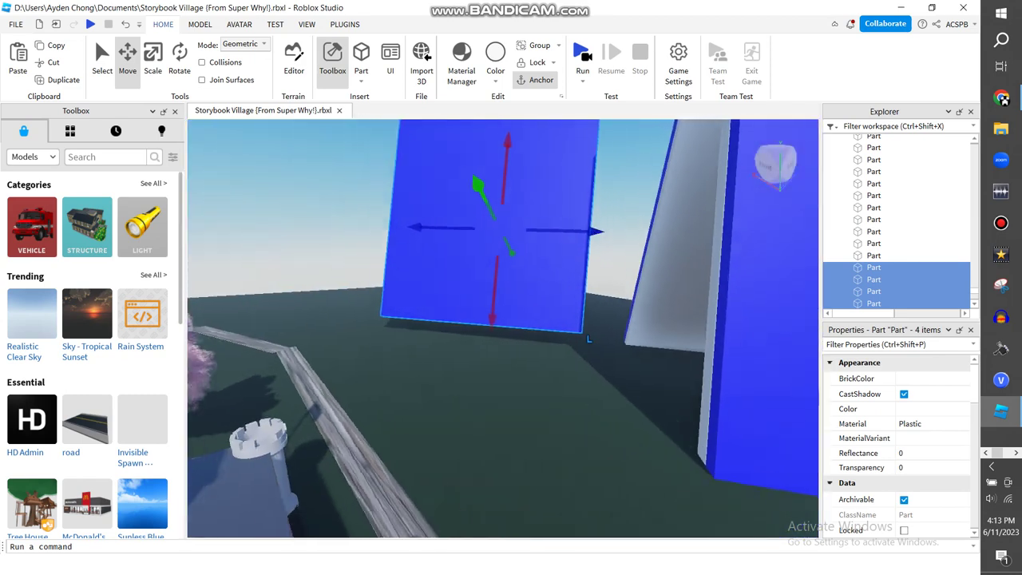
key(a)
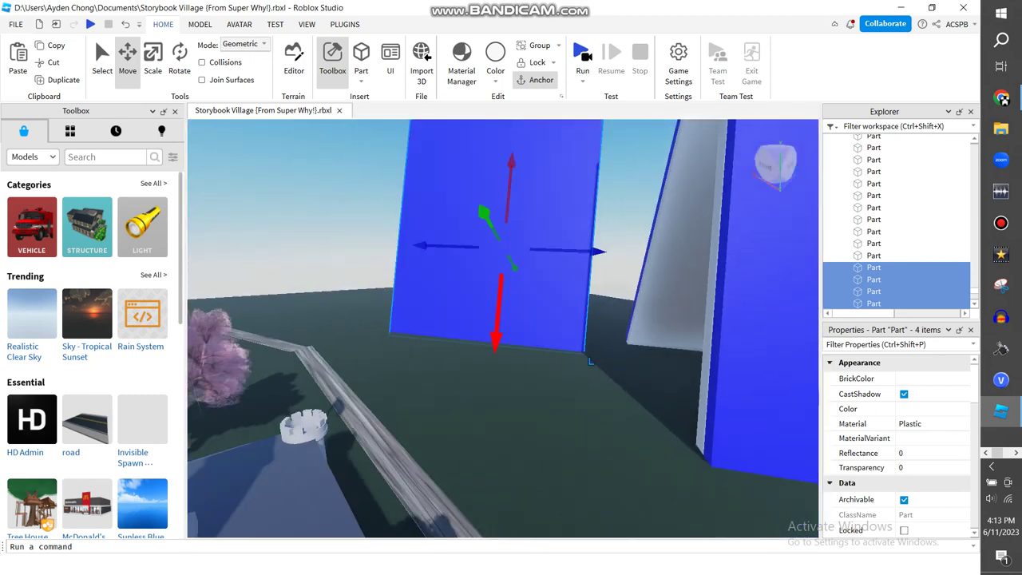
key(s)
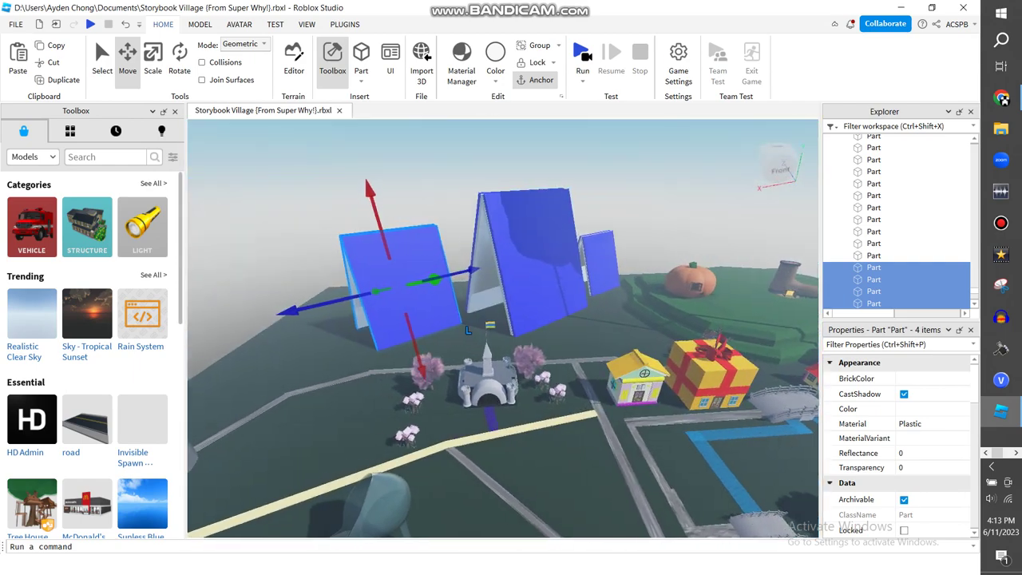
Step: Recolour the cover of the book behind the castle red
click(388, 288)
click(495, 64)
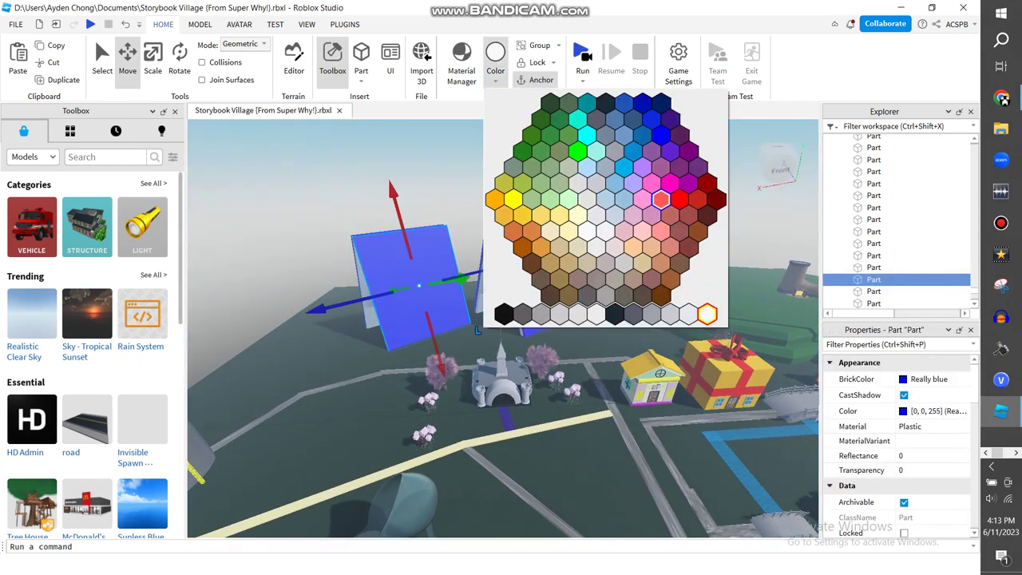
click(661, 199)
key(Escape)
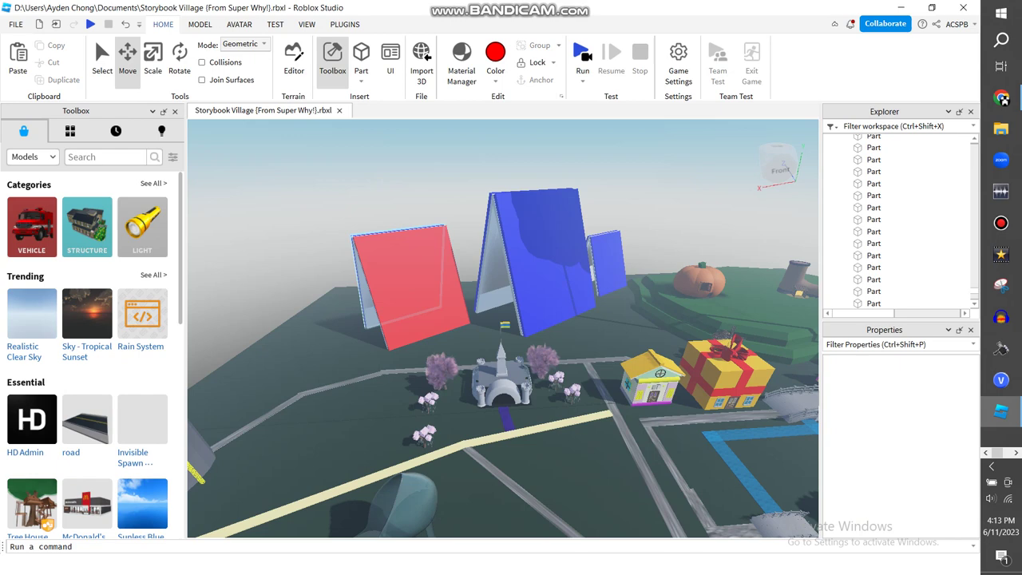
click(404, 277)
key(Escape)
Step: Recolour the front and back covers of the smallest book near the pumpkin light yellow
click(610, 262)
click(496, 63)
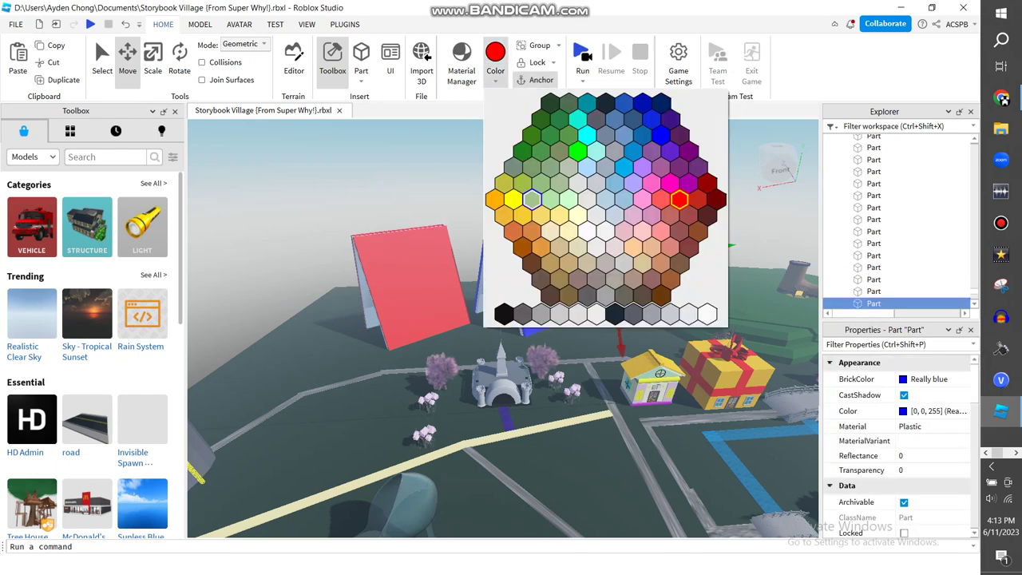
click(541, 214)
mouse_move(541, 214)
right_down()
mouse_move(541, 152)
mouse_move(541, 200)
right_up()
key(Escape)
click(525, 338)
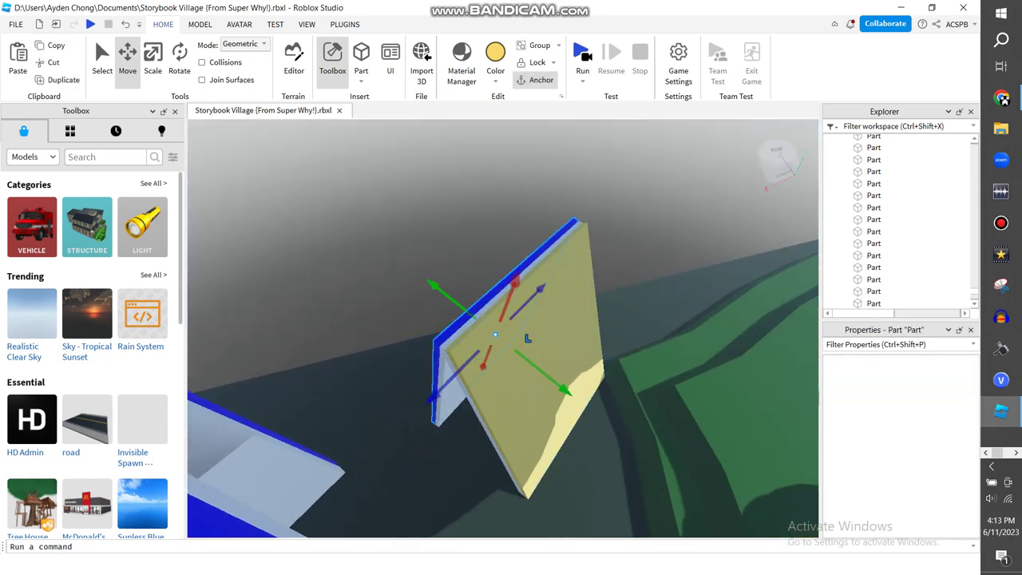
right_drag(524, 338, 591, 304)
key(s)
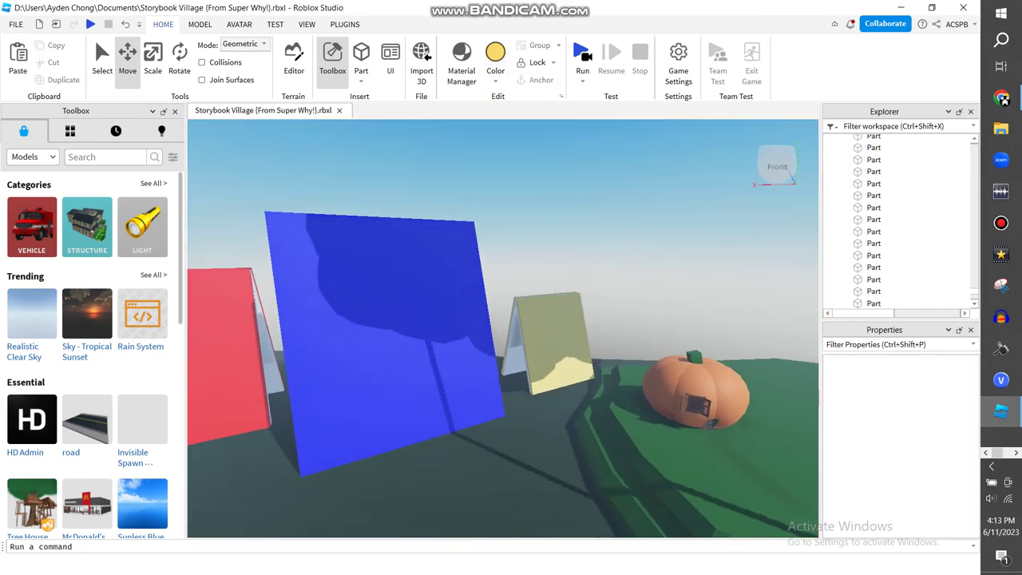
Step: Search the Toolbox images for "the cow jumped over the moon"
click(30, 157)
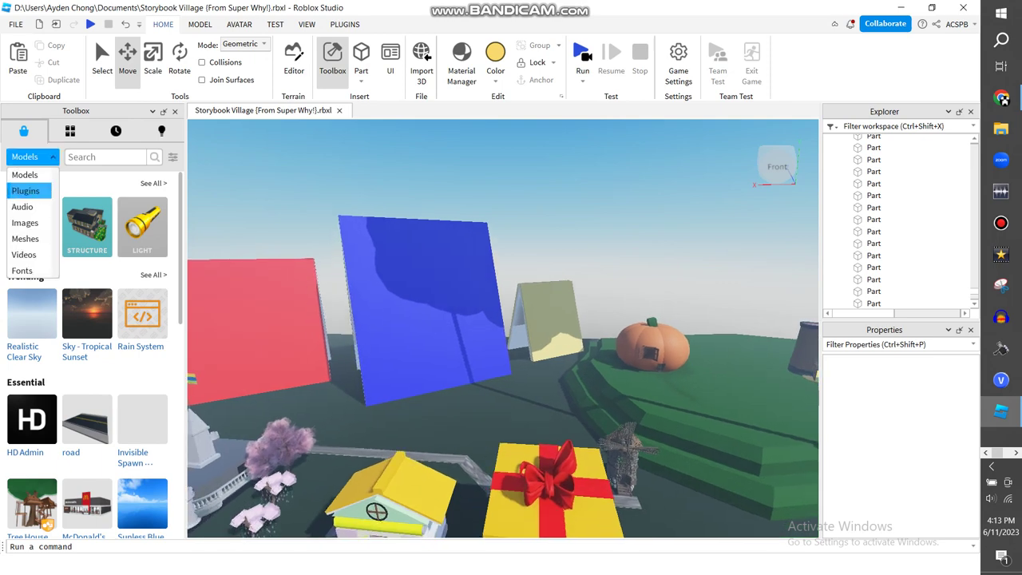
click(24, 222)
text(th)
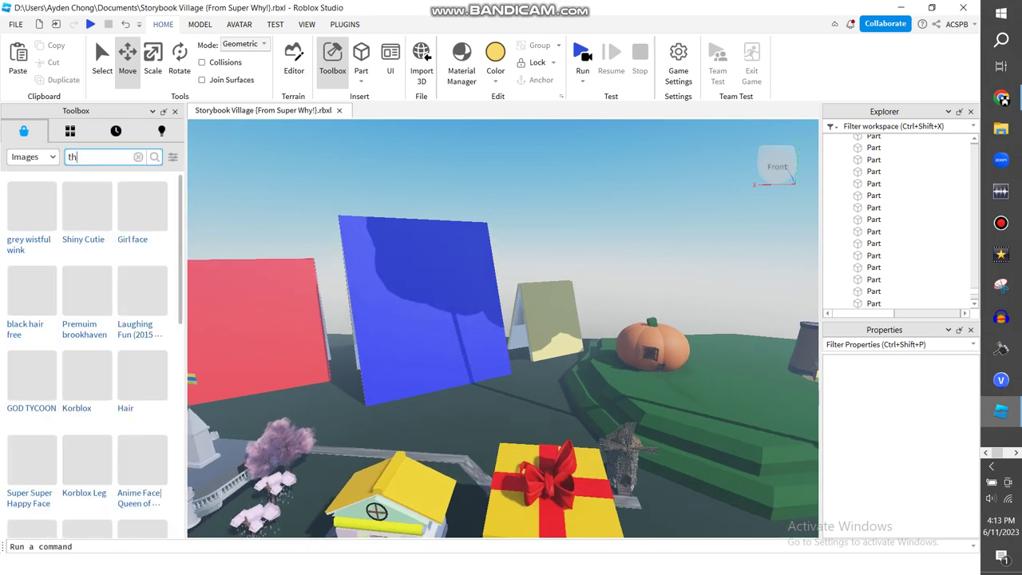
text(e cow jum)
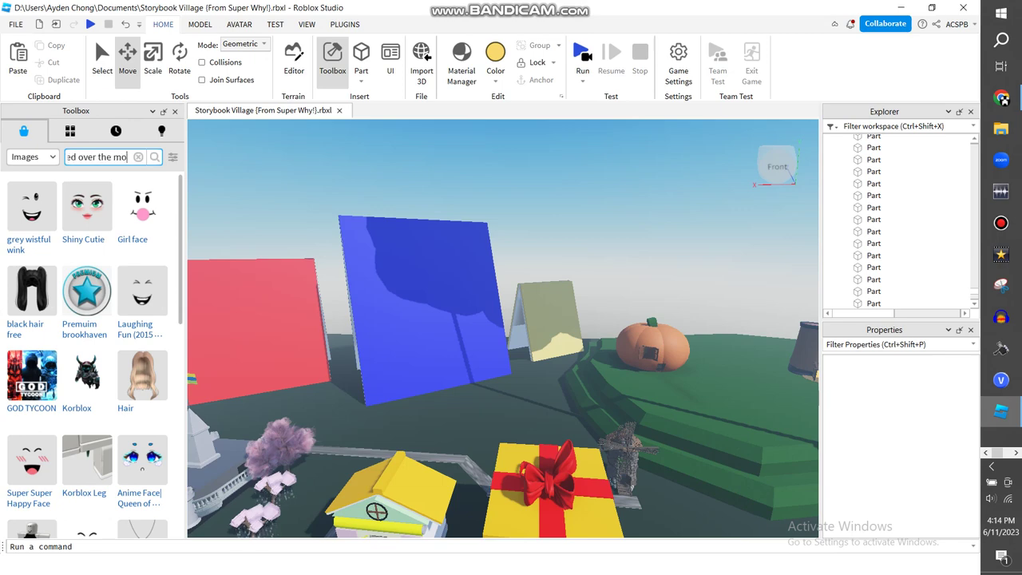
key(Return)
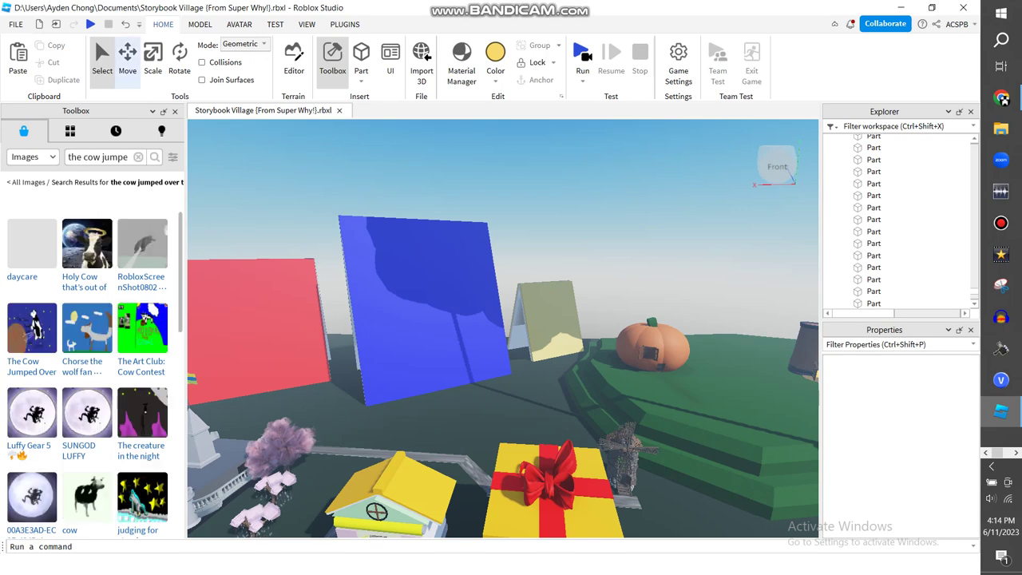
Step: Look through the Toolbox image results for a cover picture of the cow jumping over the moon
scroll(95, 375, down, 3)
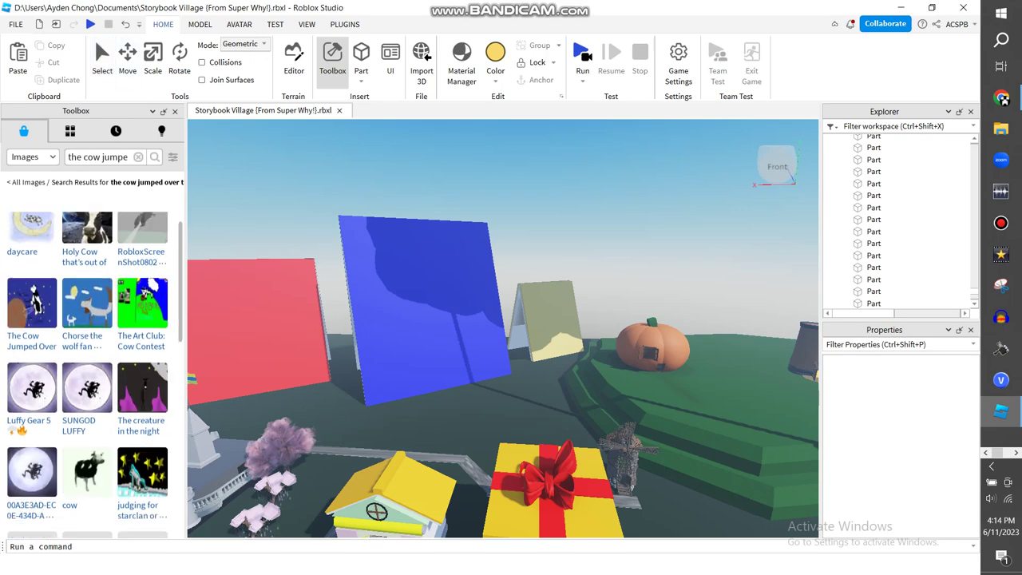
scroll(95, 376, up, 2)
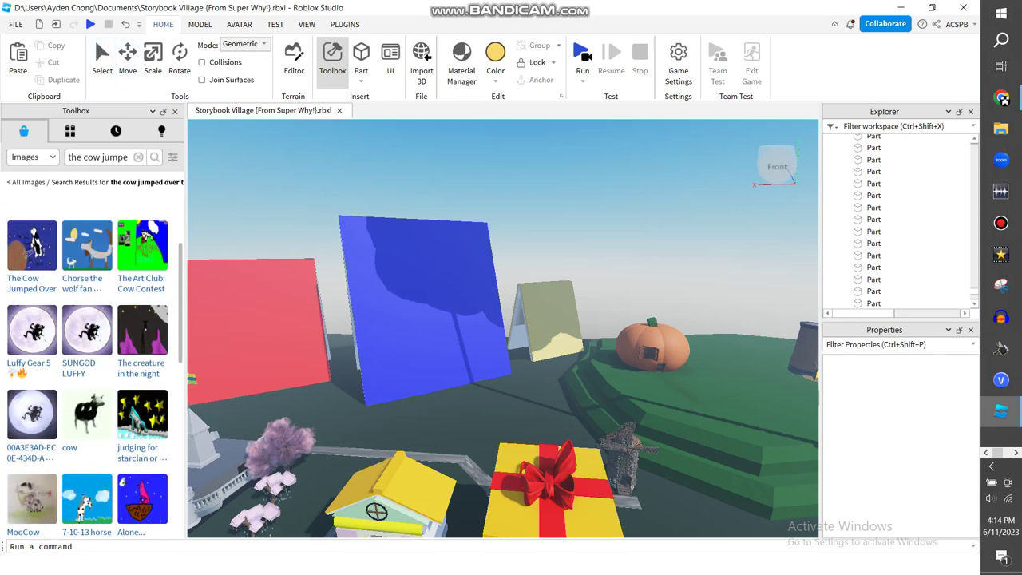
scroll(95, 375, down, 3)
scroll(95, 375, down, 5)
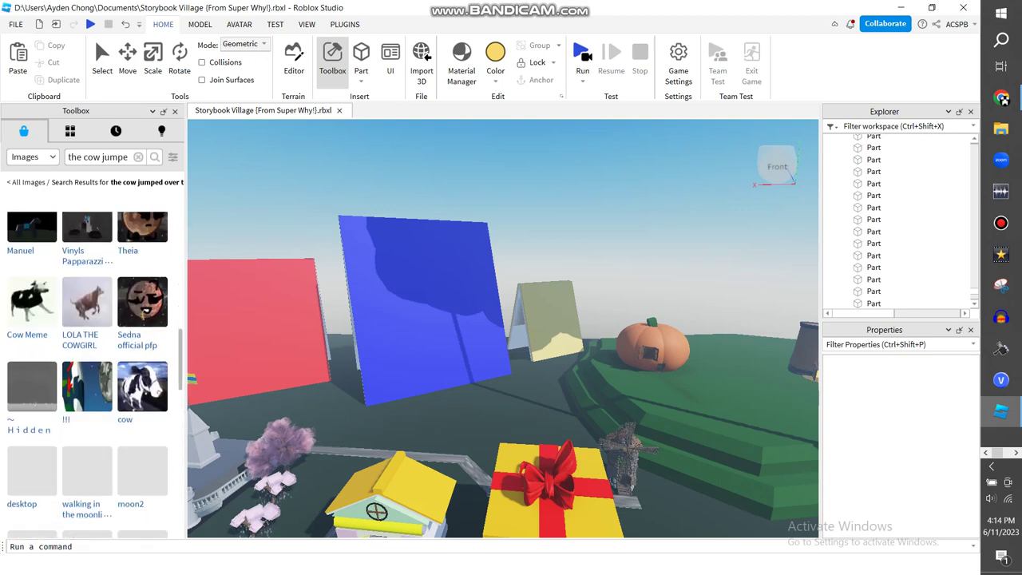
scroll(88, 376, down, 3)
scroll(95, 376, down, 4)
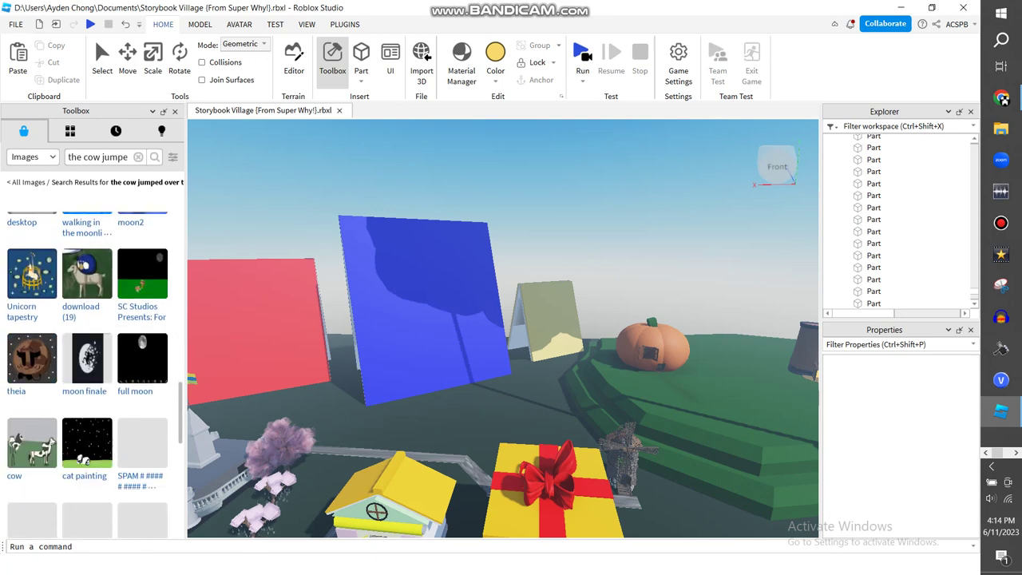
scroll(95, 375, down, 4)
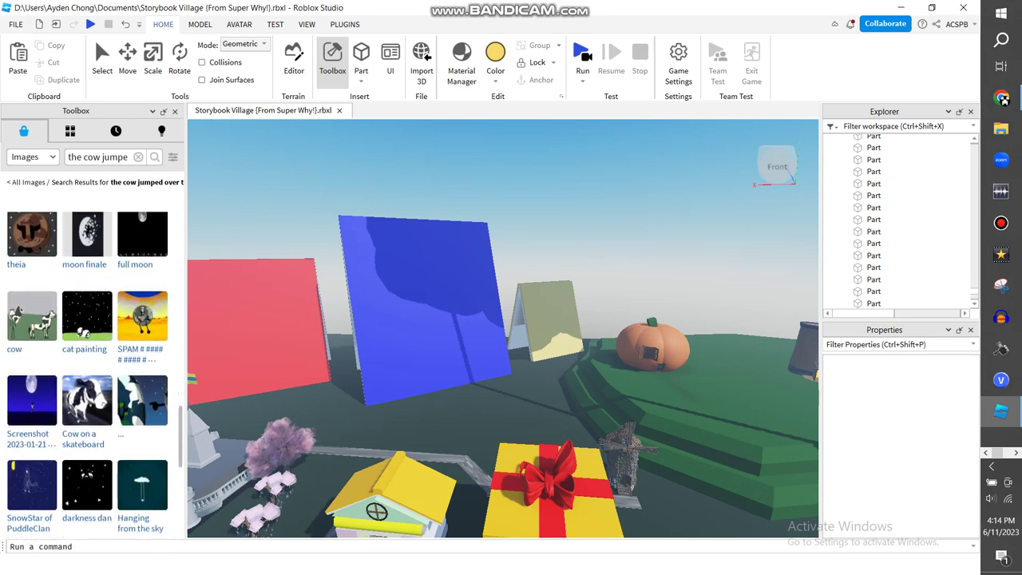
scroll(95, 375, down, 5)
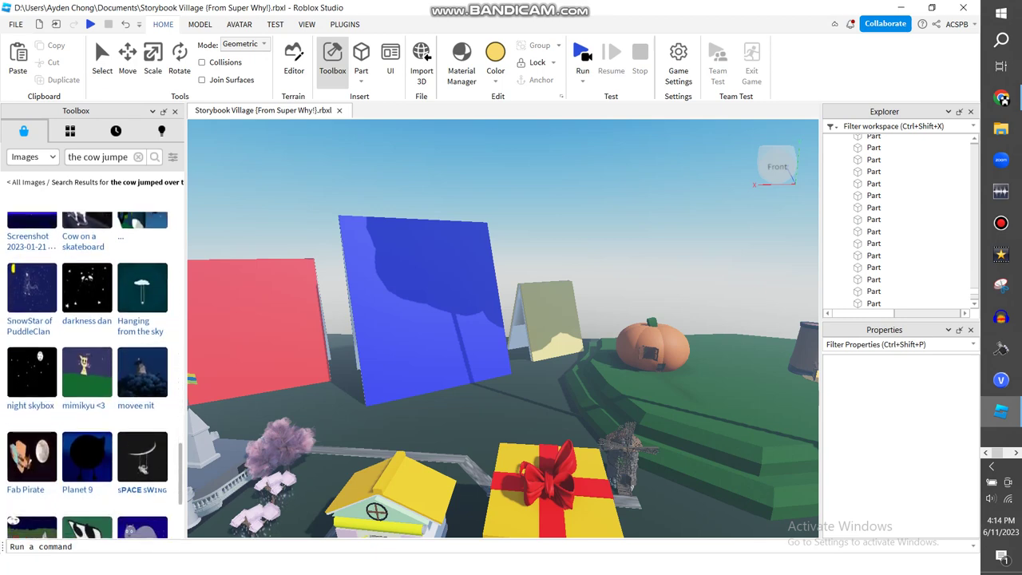
scroll(95, 376, up, 1)
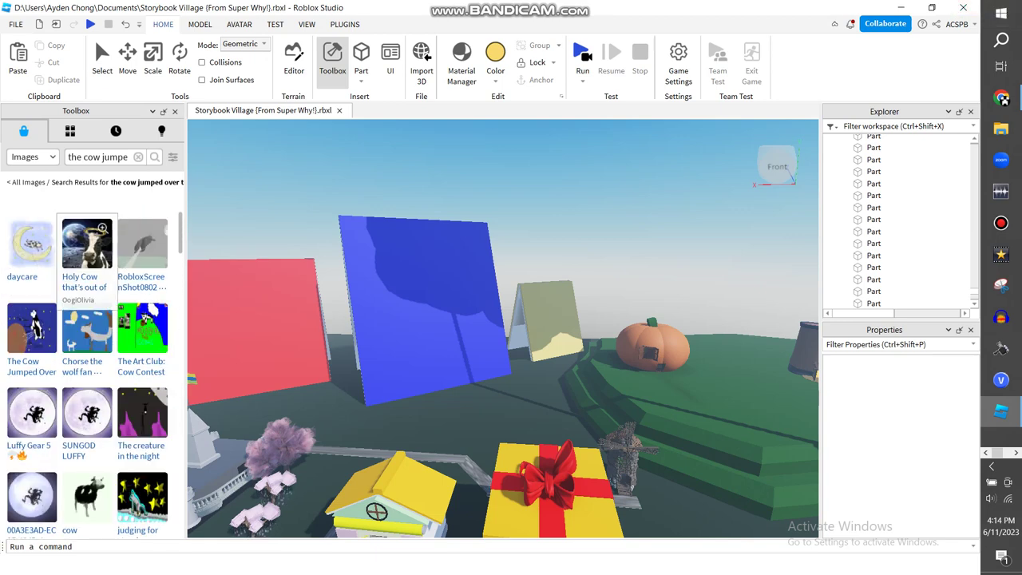
scroll(142, 255, down, 6)
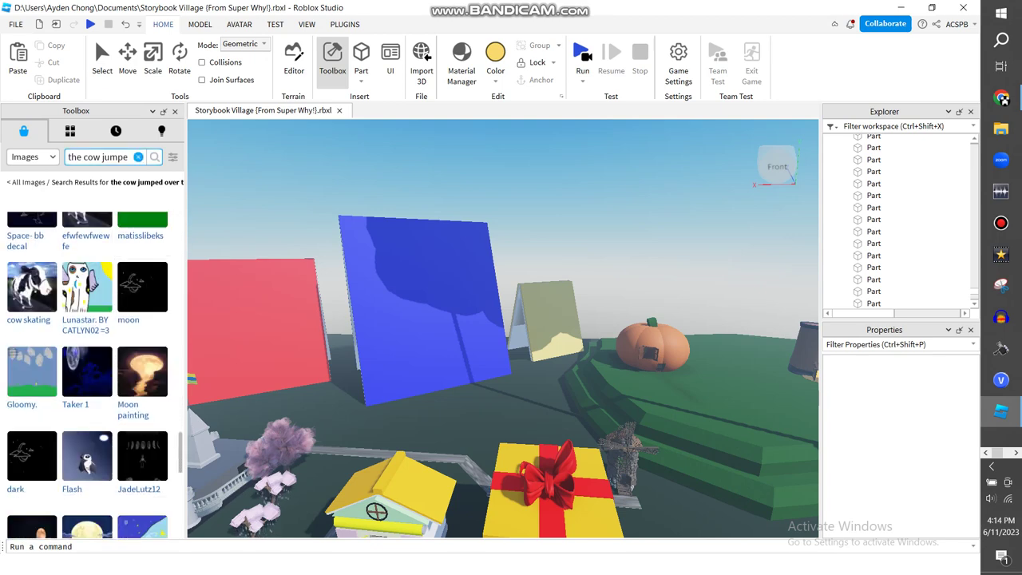
Step: Search the Toolbox images for "moon jump" and look through the results for cover art
key(ctrl+a)
key(BackSpace)
text(moon)
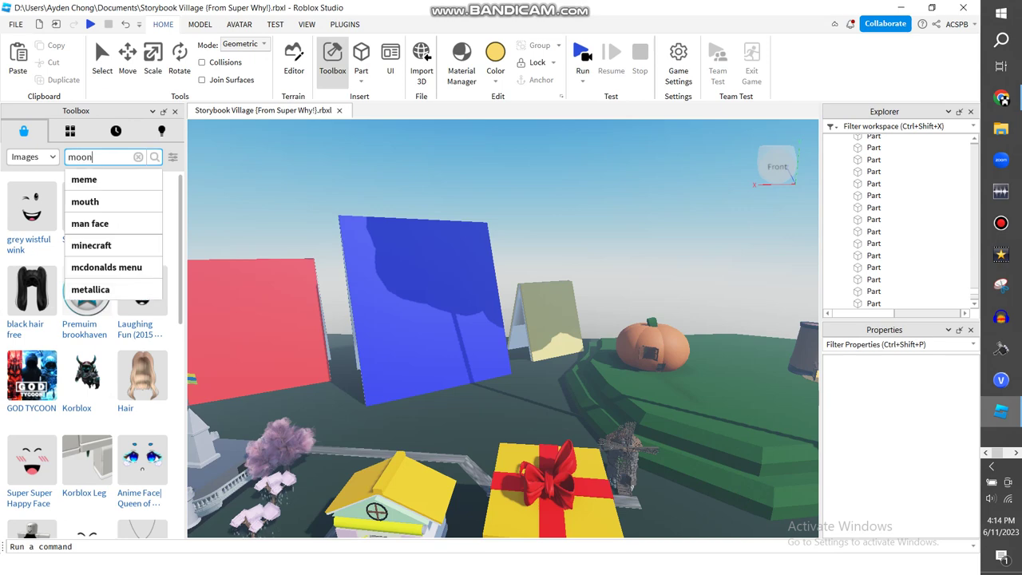
text( jump)
key(Return)
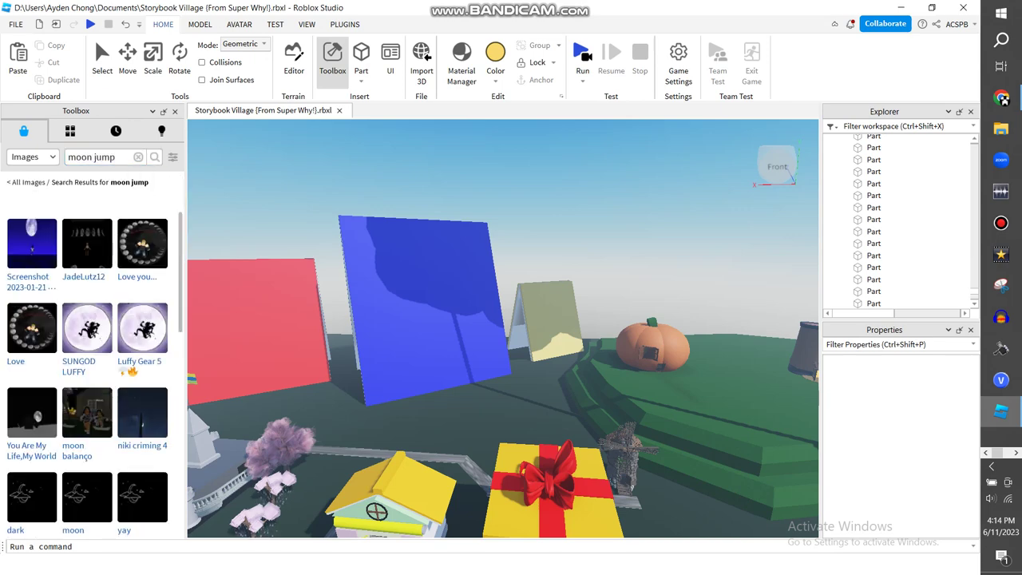
scroll(88, 375, down, 5)
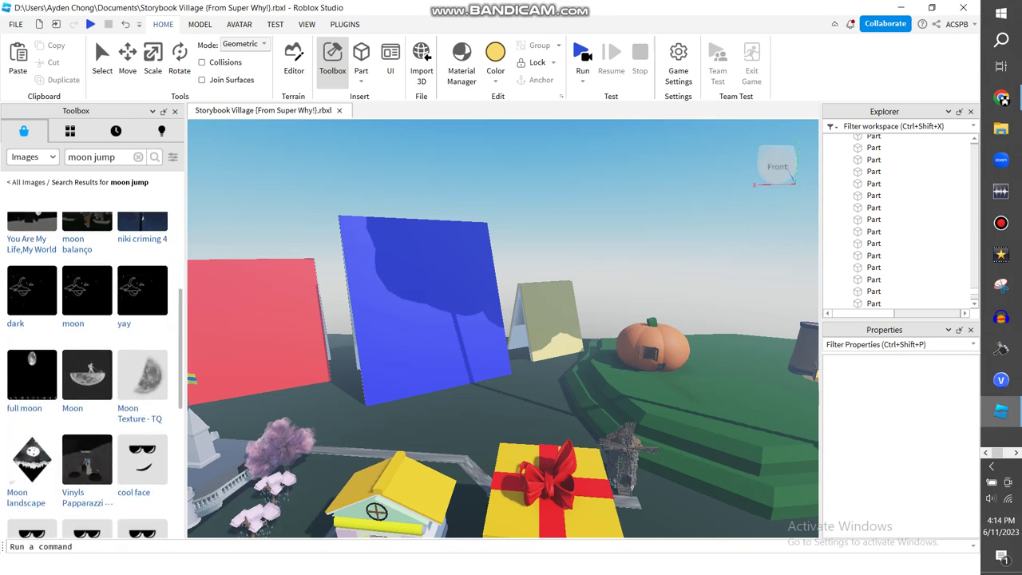
scroll(88, 375, down, 10)
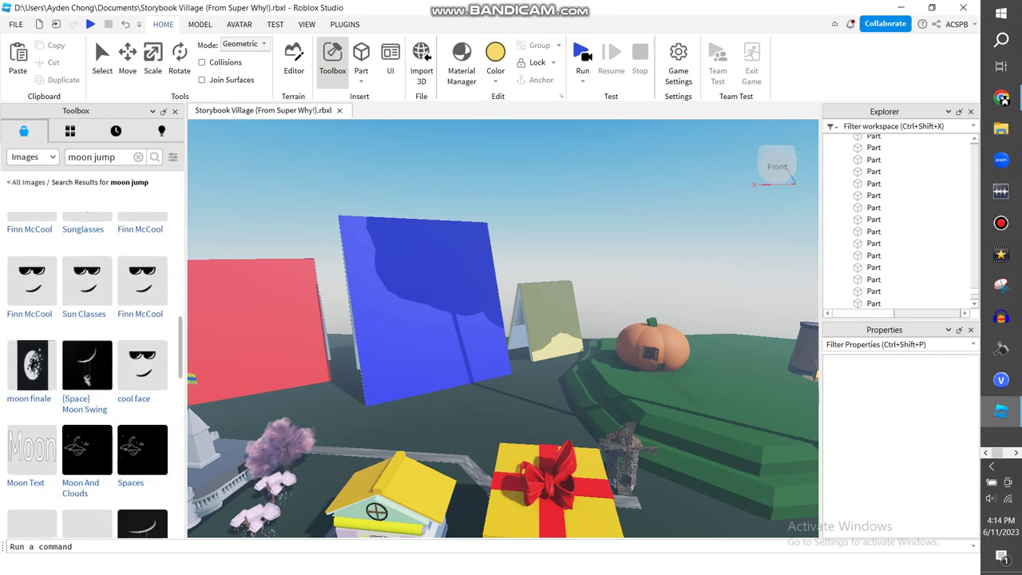
scroll(431, 288, up, 5)
Step: Search the Toolbox models for "cow"
click(32, 156)
click(28, 173)
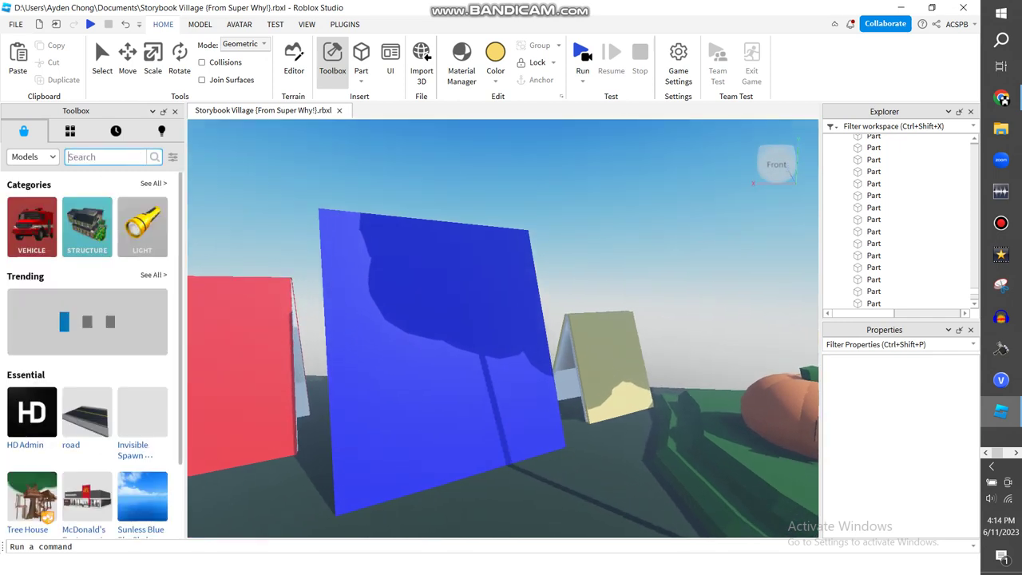
text(cow)
key(Return)
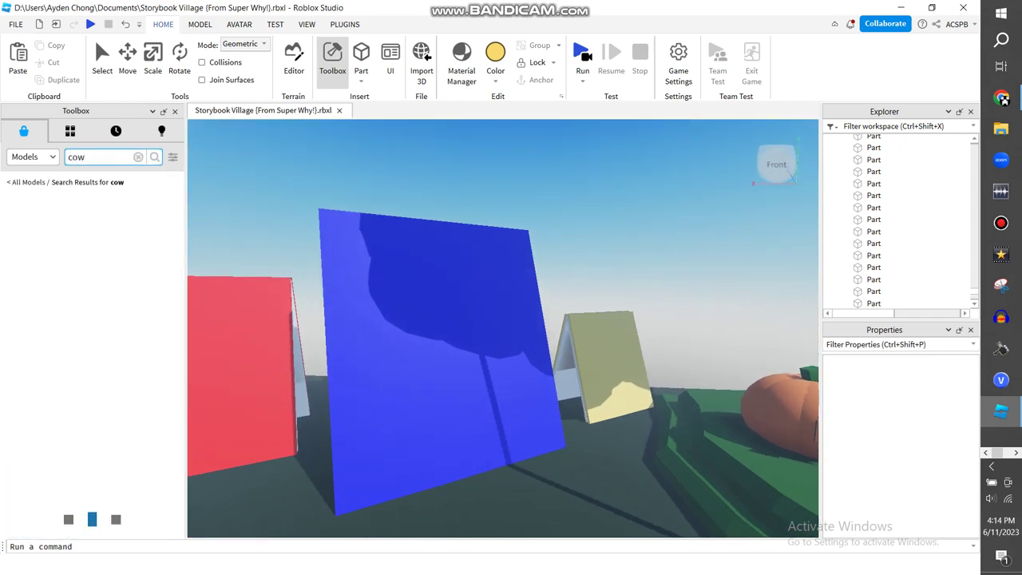
Step: Search the Toolbox for "cow jumed over the moon", first among the models and then among the images
text(jume)
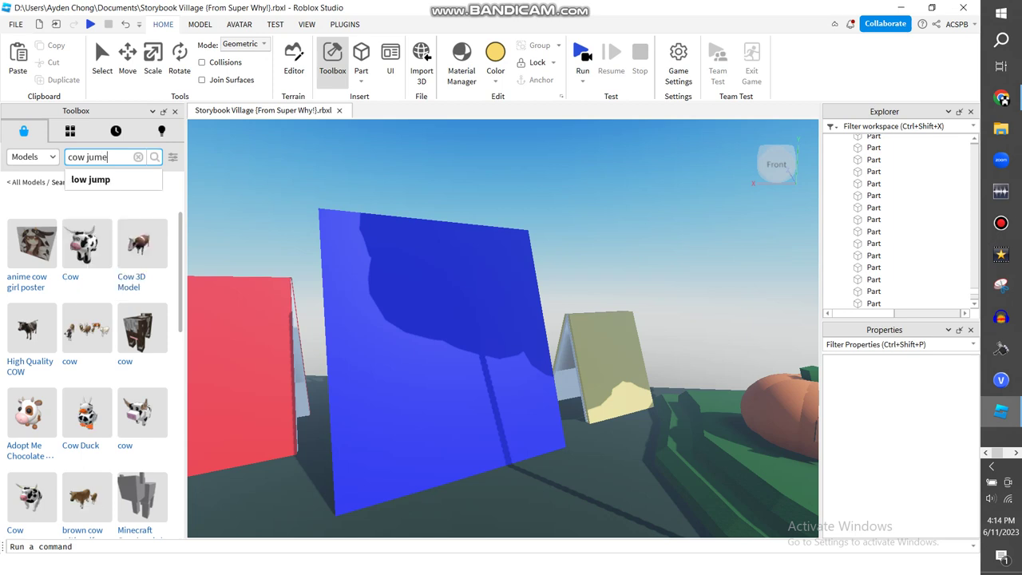
text(d over the moo)
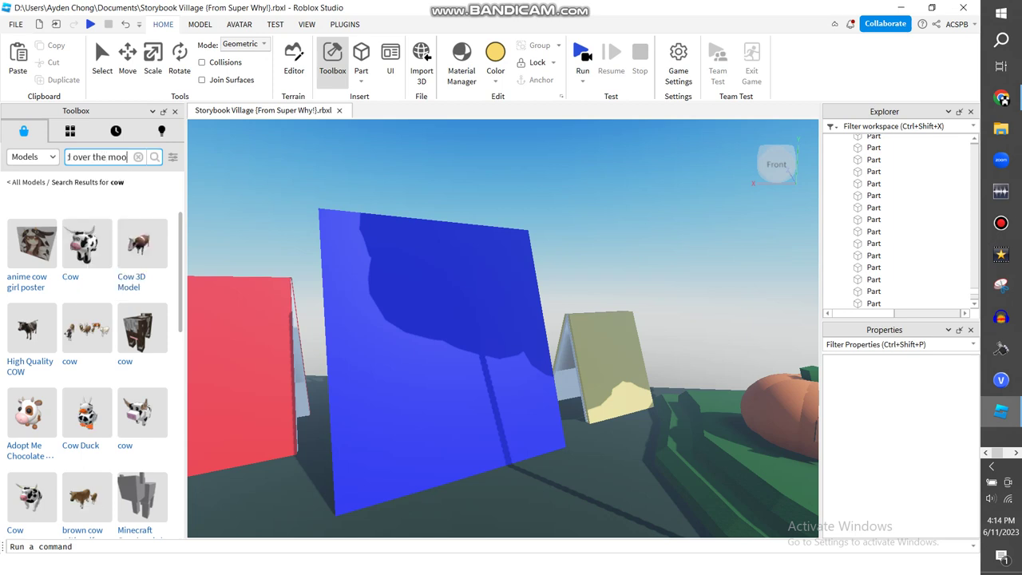
text(n)
key(Return)
key(w)
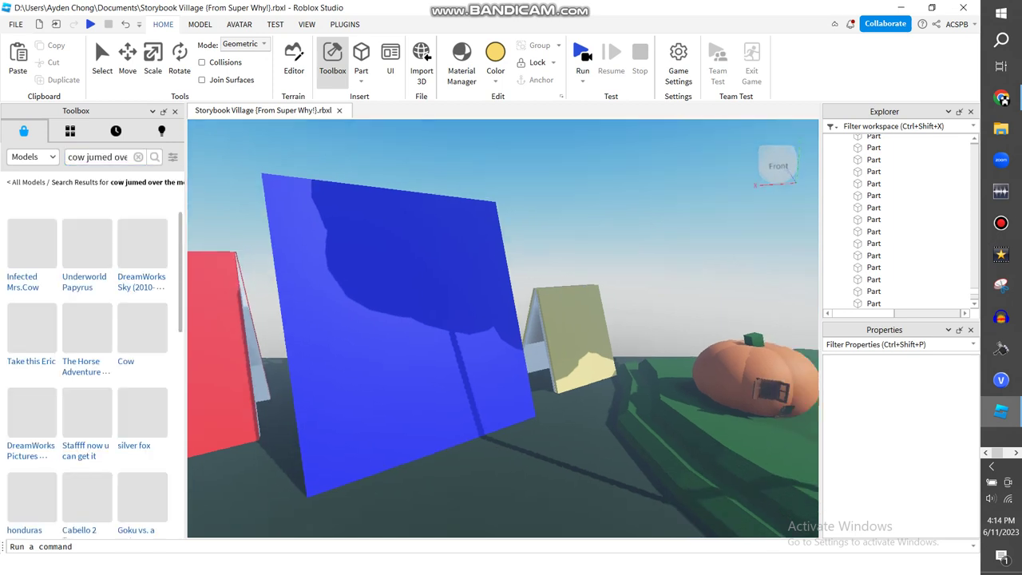
key(a)
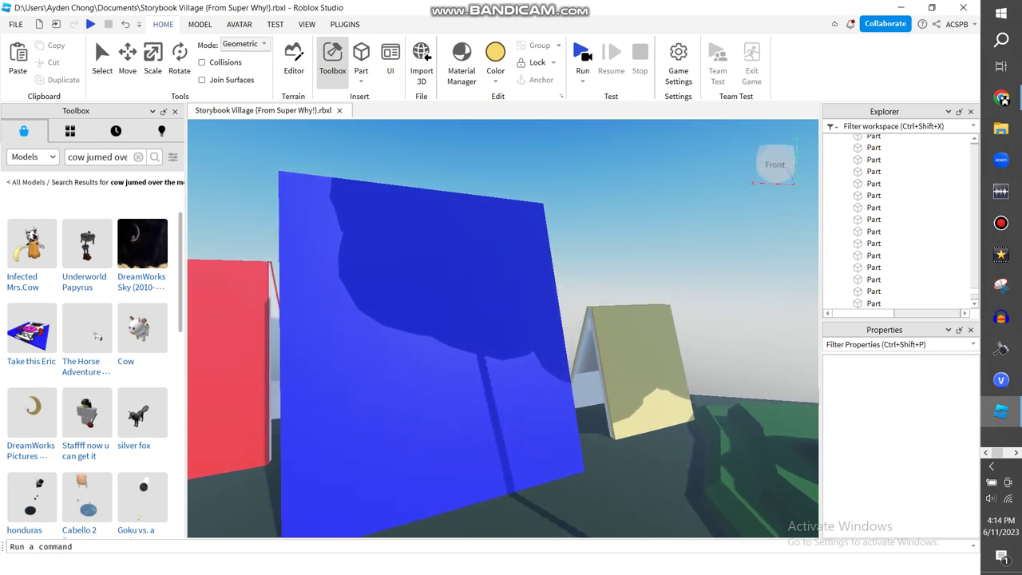
scroll(88, 359, down, 1)
scroll(88, 359, down, 3)
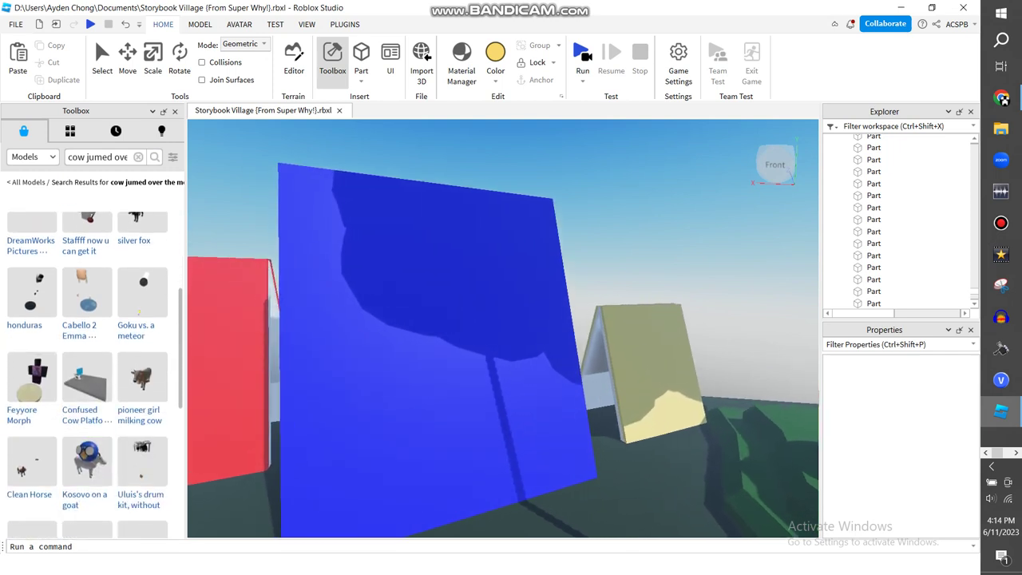
click(32, 156)
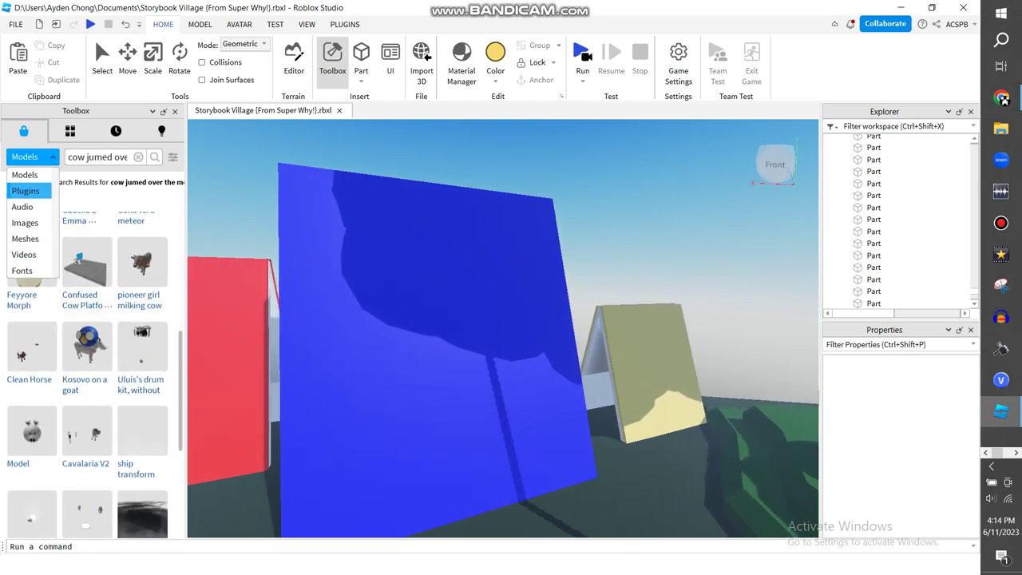
click(25, 222)
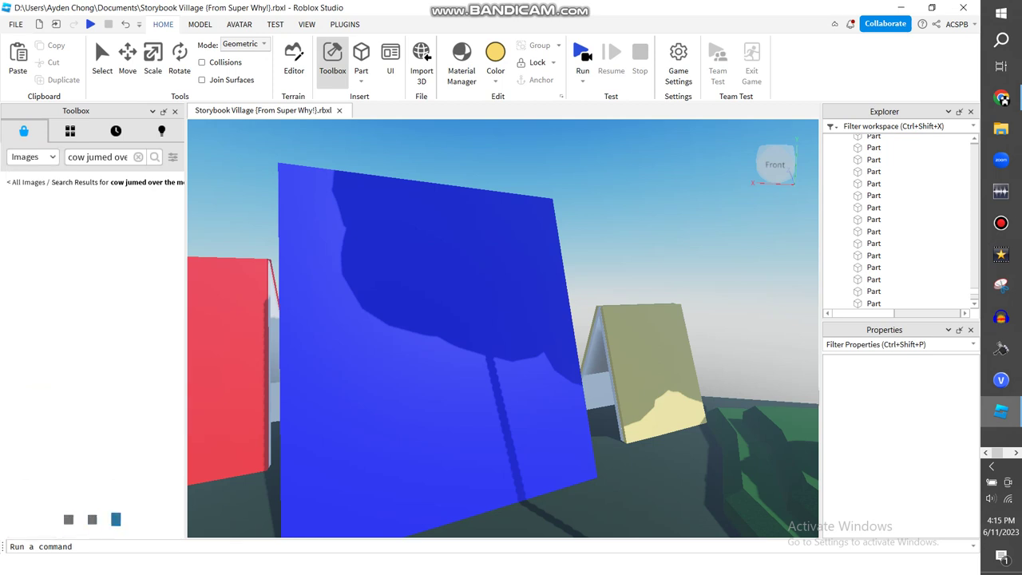
Step: Duplicate the blue book's front cover as a picture panel, with the copy lying just in front of the original
key(w)
key(w)
key(w)
key(w)
key(w)
key(w)
key(w)
key(w)
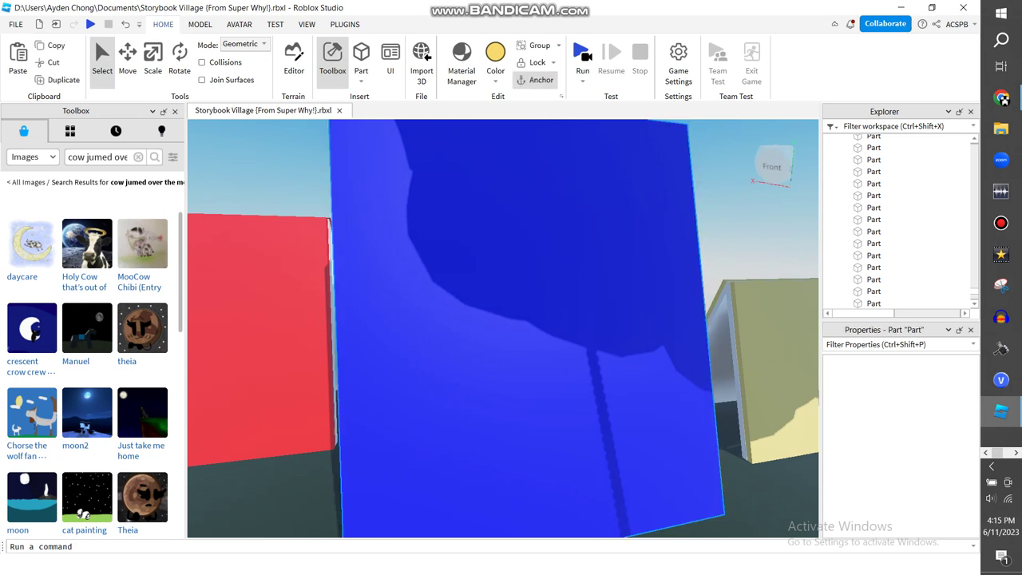
click(511, 319)
key(s)
key(s)
key(s)
key(s)
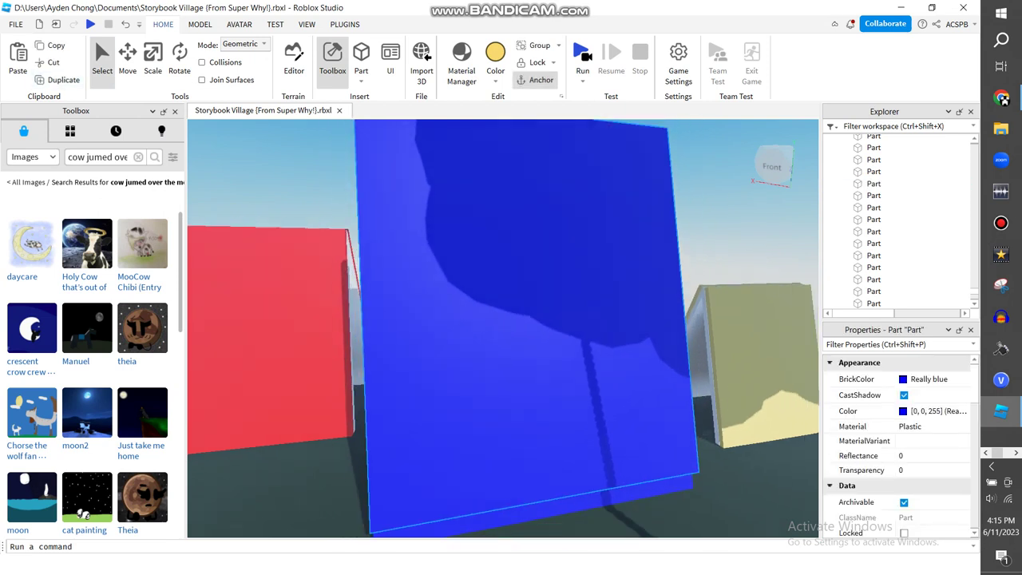
Step: Try inserting the "daycare" image on the duplicated blue cover, and remove the inserted decal
click(31, 244)
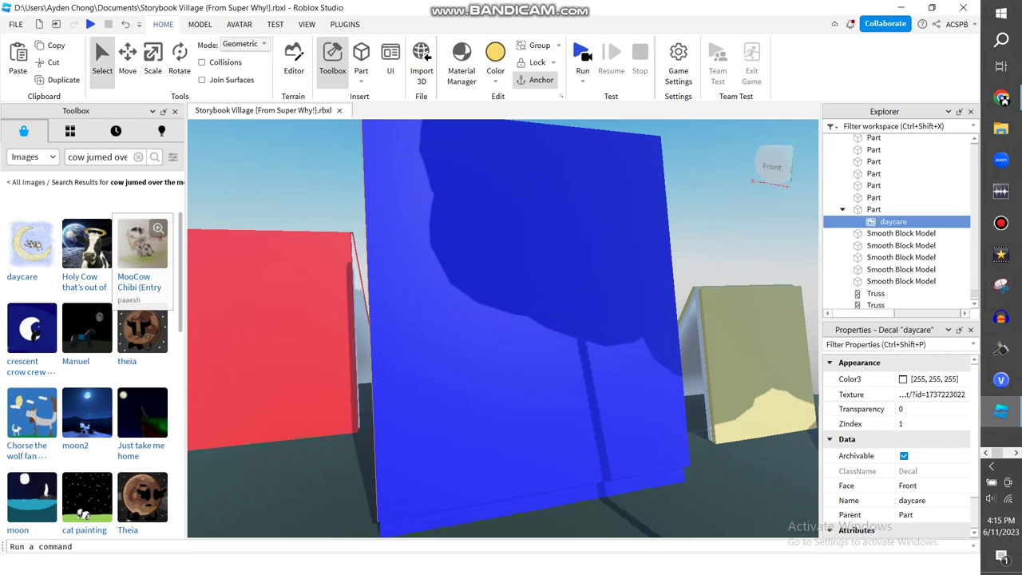
right_click(916, 222)
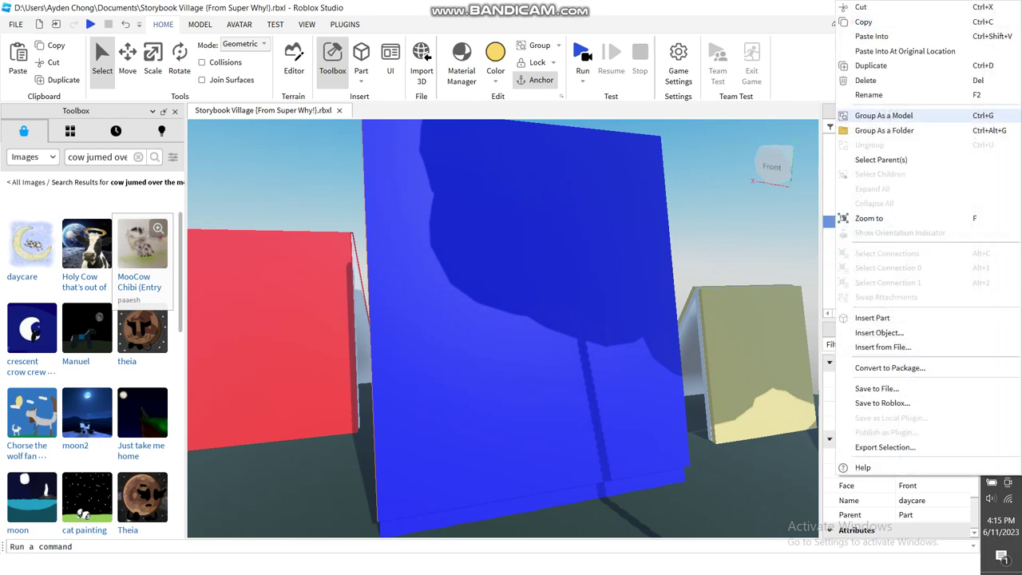
click(871, 81)
key(Delete)
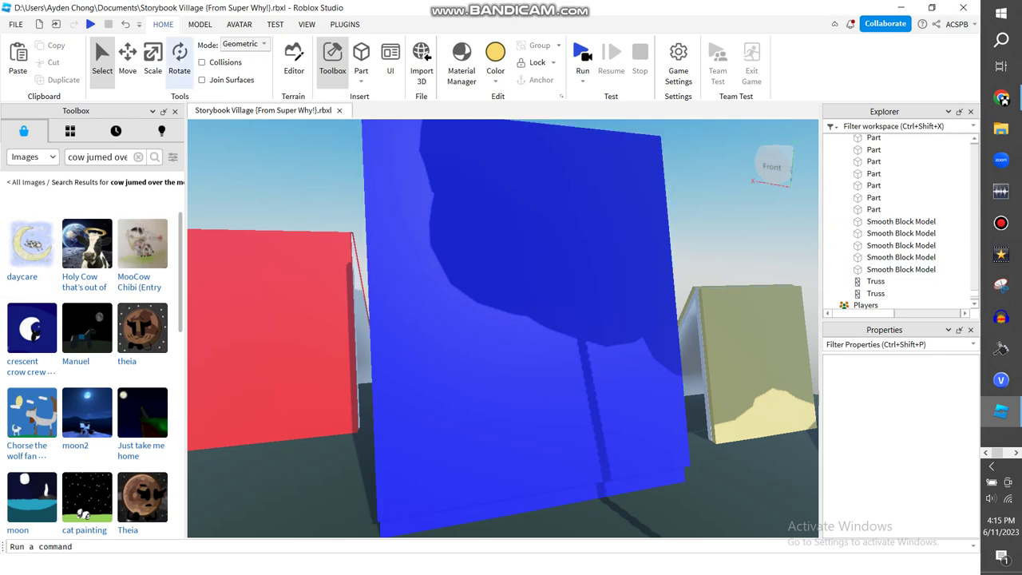
click(125, 24)
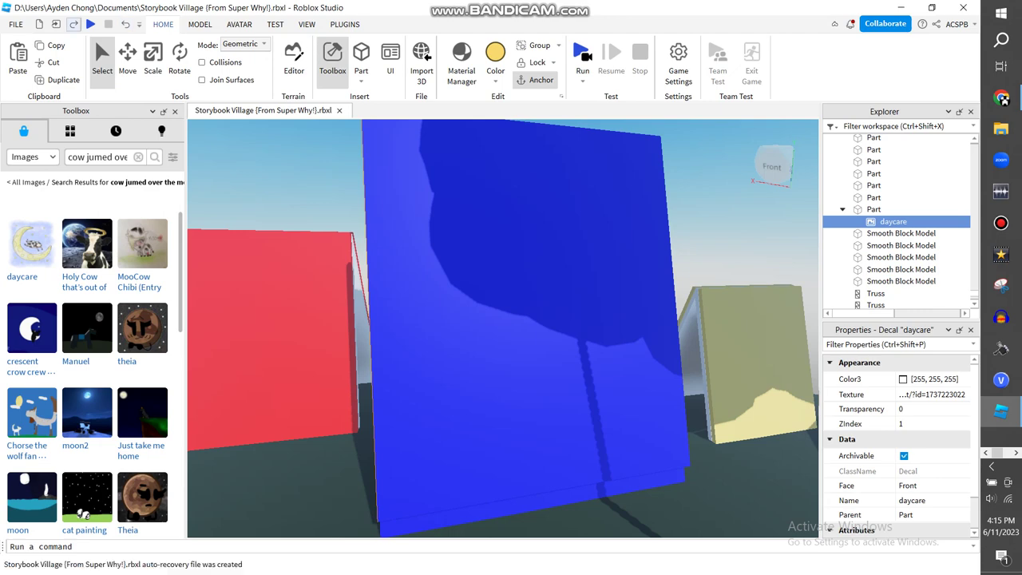
click(73, 24)
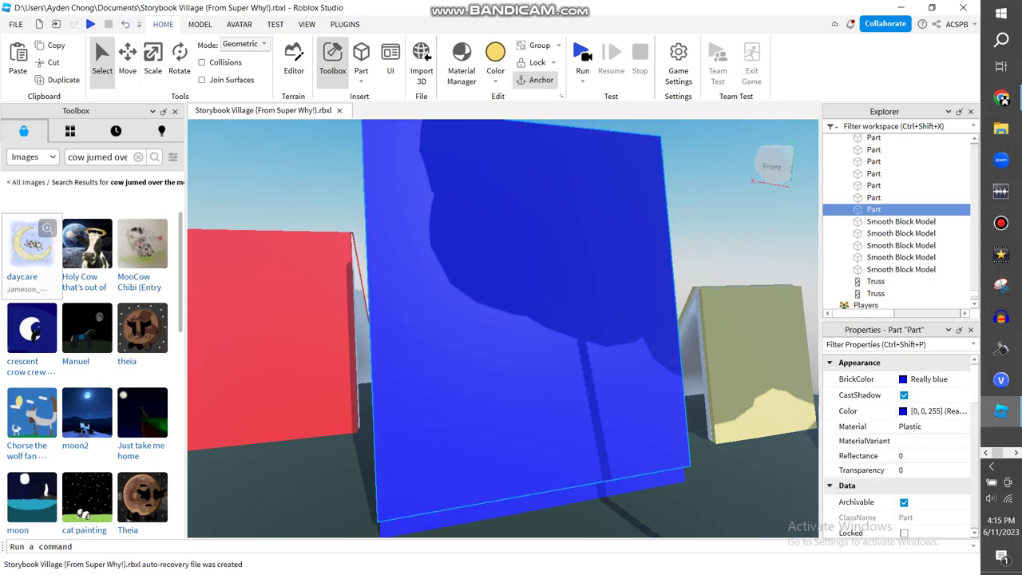
Step: Apply the "daycare" cow-and-moon image to the visible face of the duplicated cover and rotate the panel so the cow lies horizontally
key(ctrl+z)
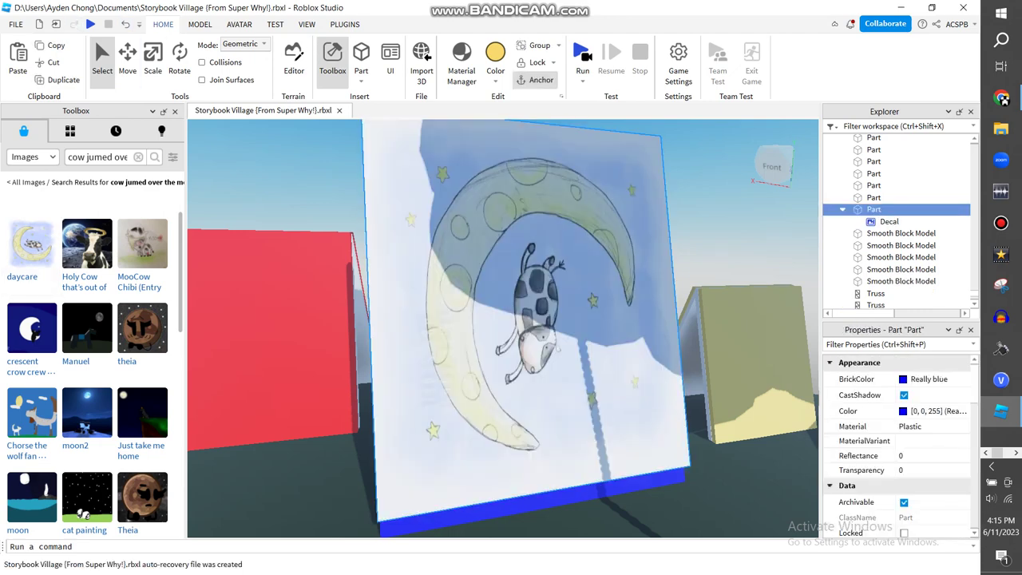
click(179, 60)
mouse_move(607, 479)
right_down()
mouse_move(652, 482)
mouse_move(627, 483)
right_up()
mouse_move(649, 442)
right_down()
mouse_move(639, 442)
mouse_move(648, 441)
right_up()
key(ctrl+3)
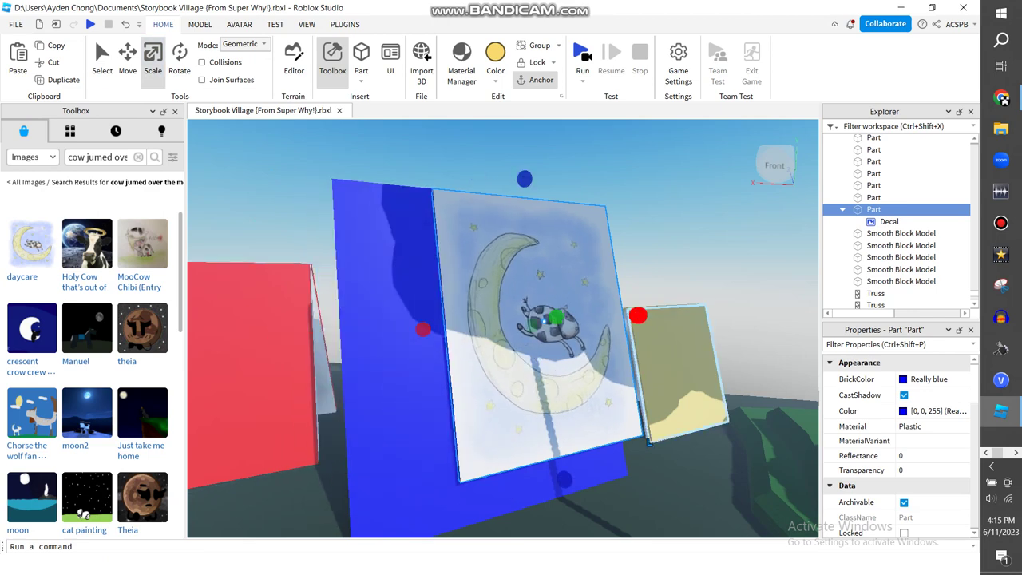
Step: Scale the cow-and-moon panel down to a small picture and place it near the middle of the blue cover
drag(637, 316, 570, 320)
drag(484, 488, 502, 304)
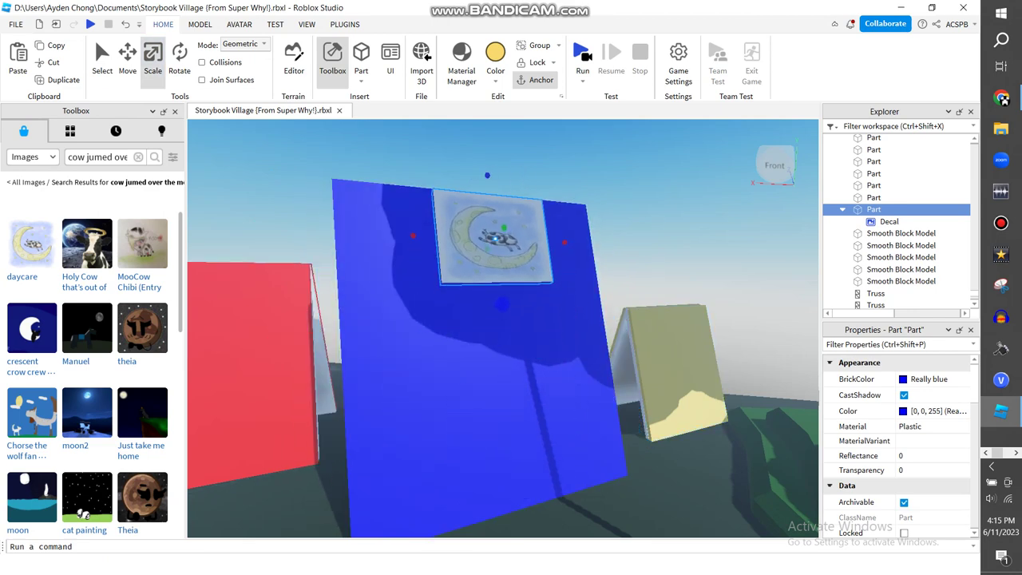
drag(492, 239, 486, 343)
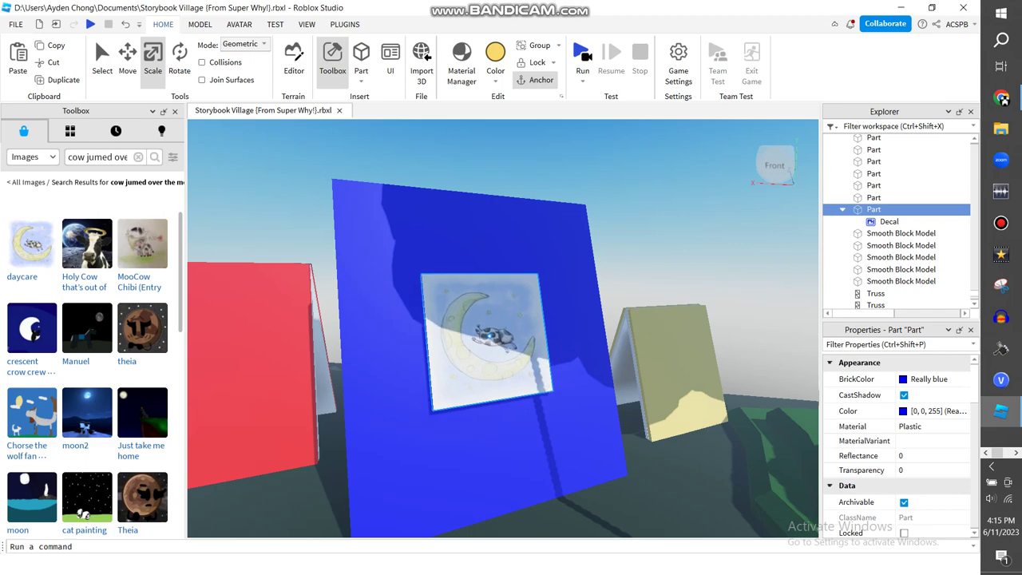
scroll(486, 340, down, 6)
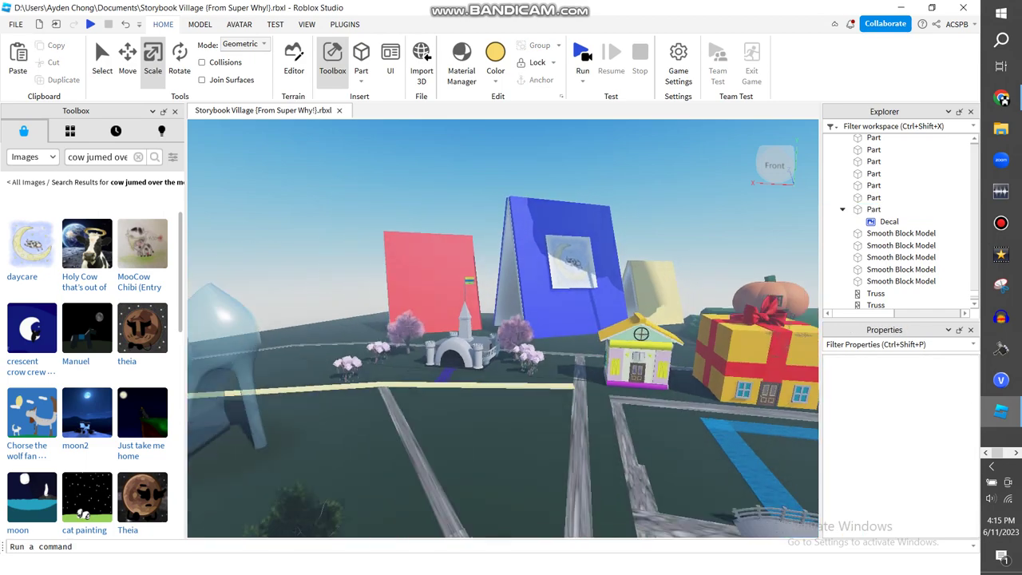
right_drag(487, 339, 486, 340)
scroll(486, 339, down, 5)
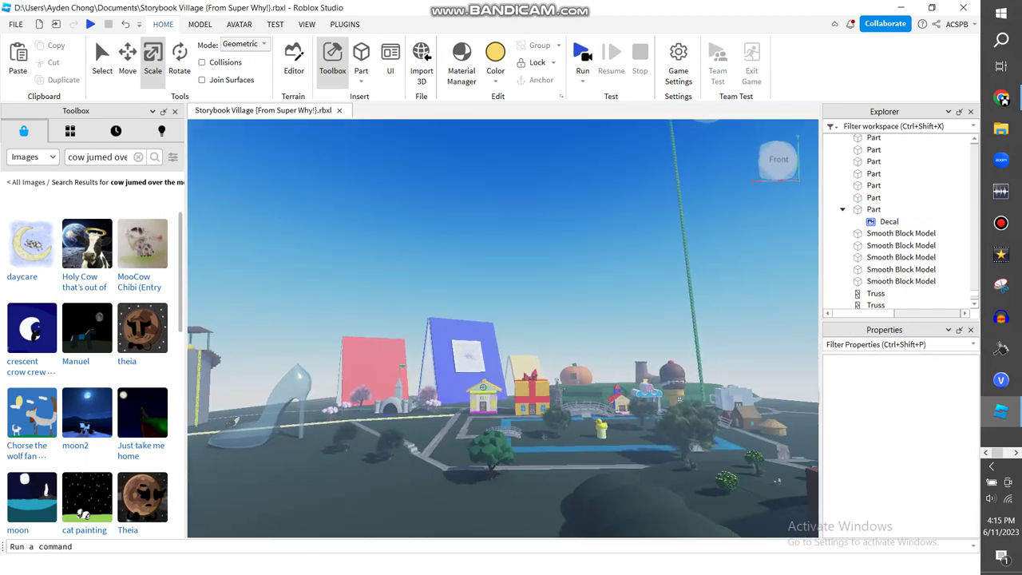
scroll(487, 340, up, 5)
scroll(486, 340, down, 8)
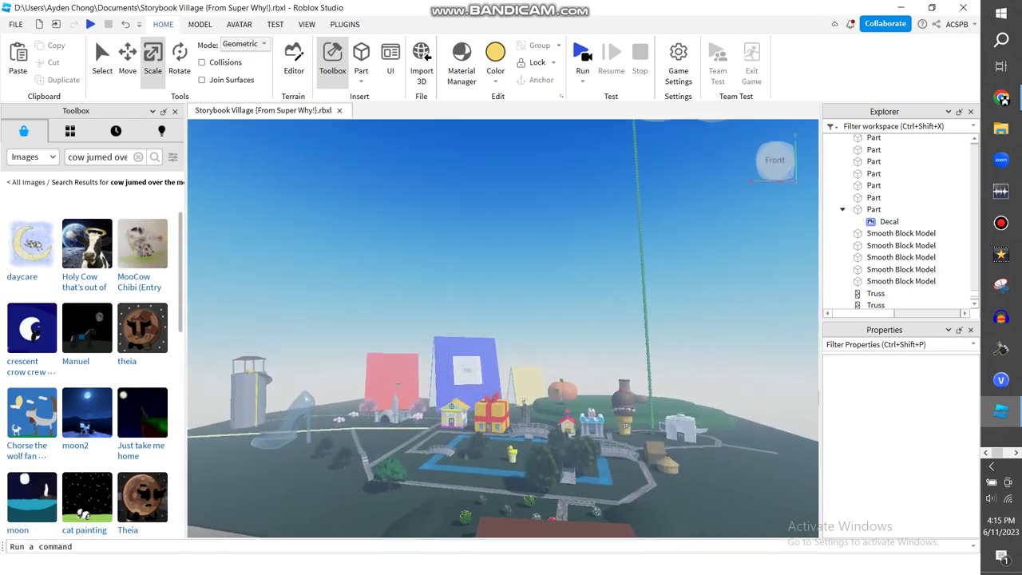
Step: Compare the village with the Super Why Explore Storybook Village video in Chrome, checking its frames at 2:07, 1:20 and 0:26
scroll(503, 327, up, 5)
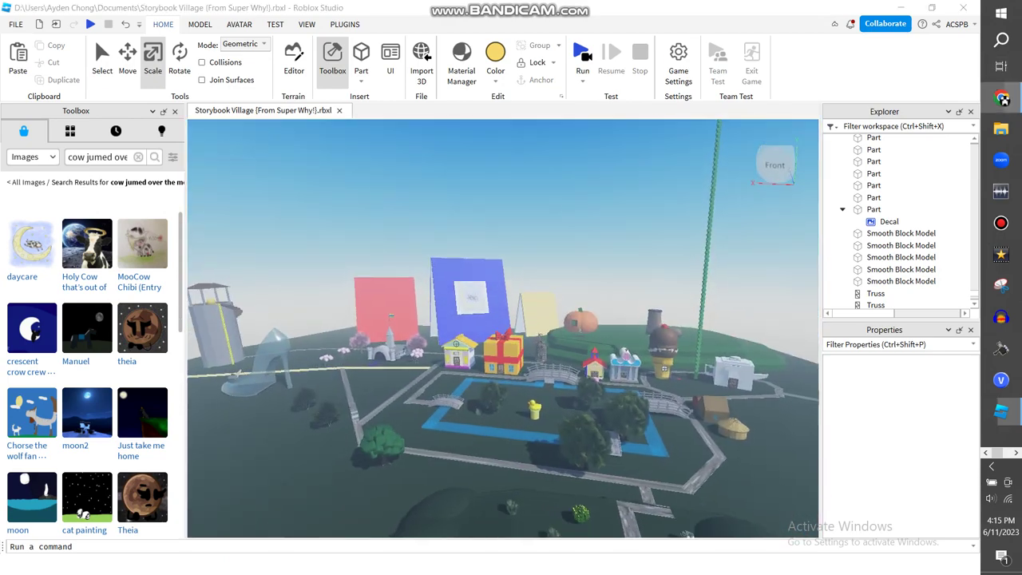
click(1003, 99)
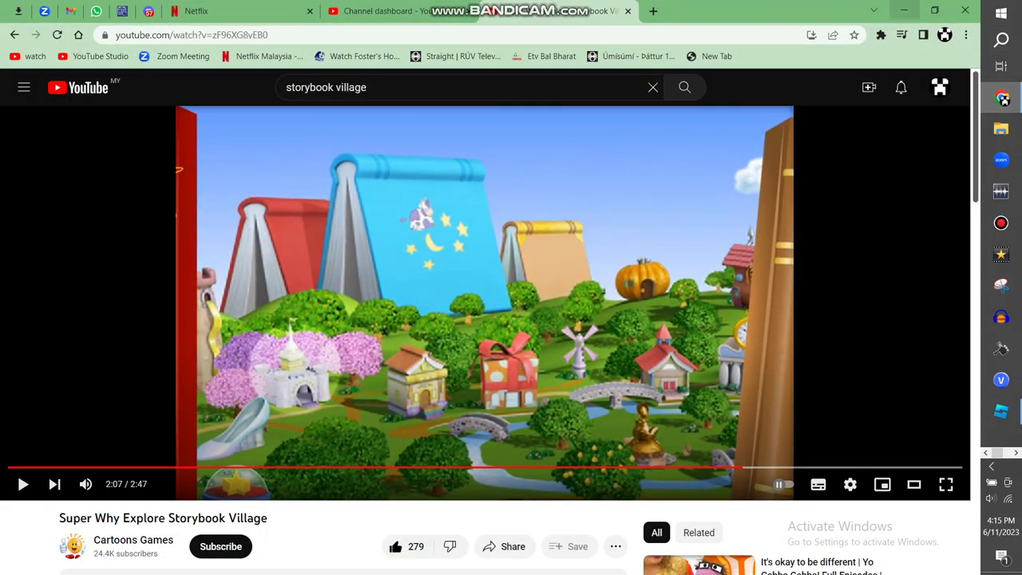
click(1002, 99)
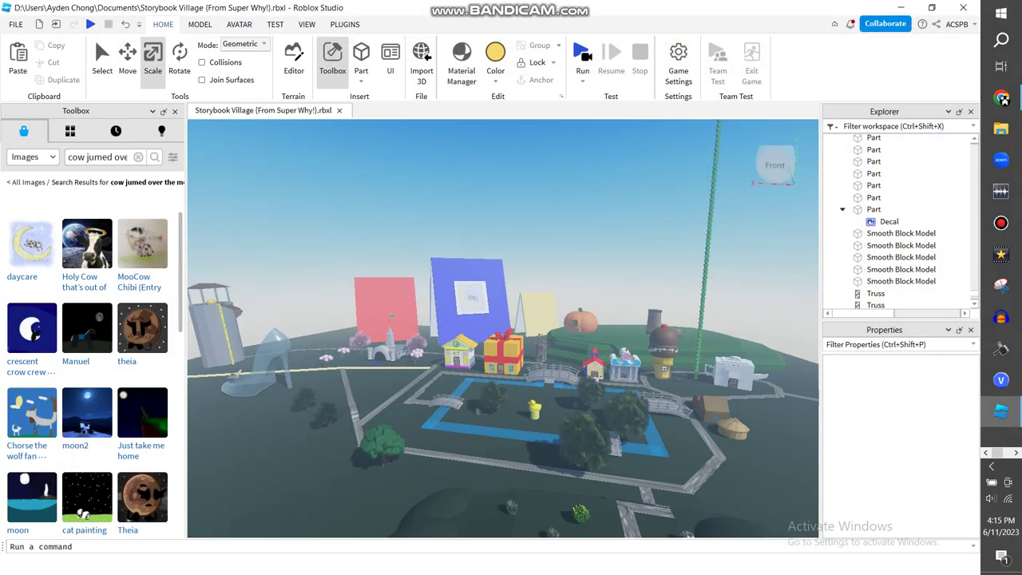
click(1002, 99)
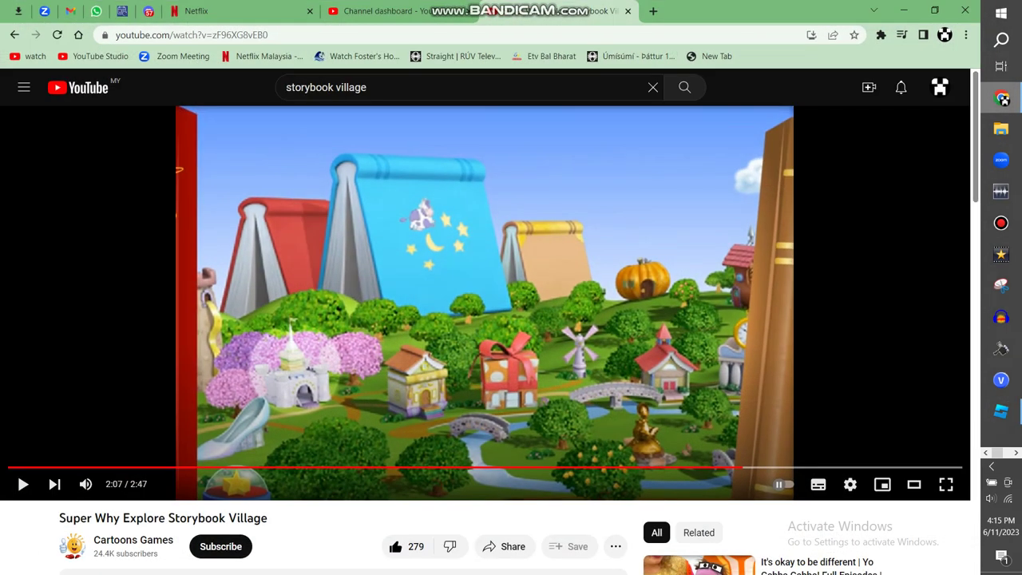
click(1002, 99)
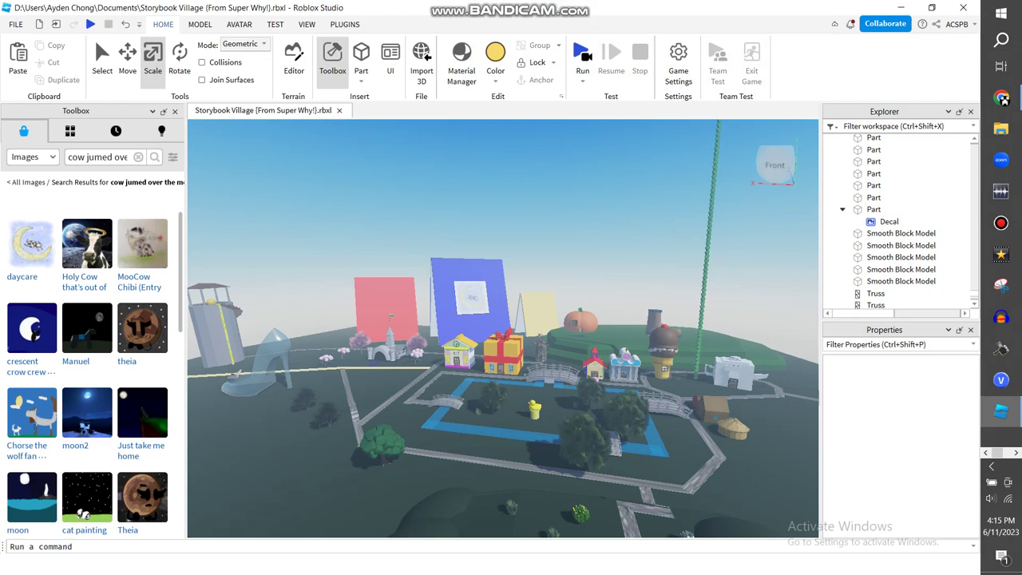
click(1003, 99)
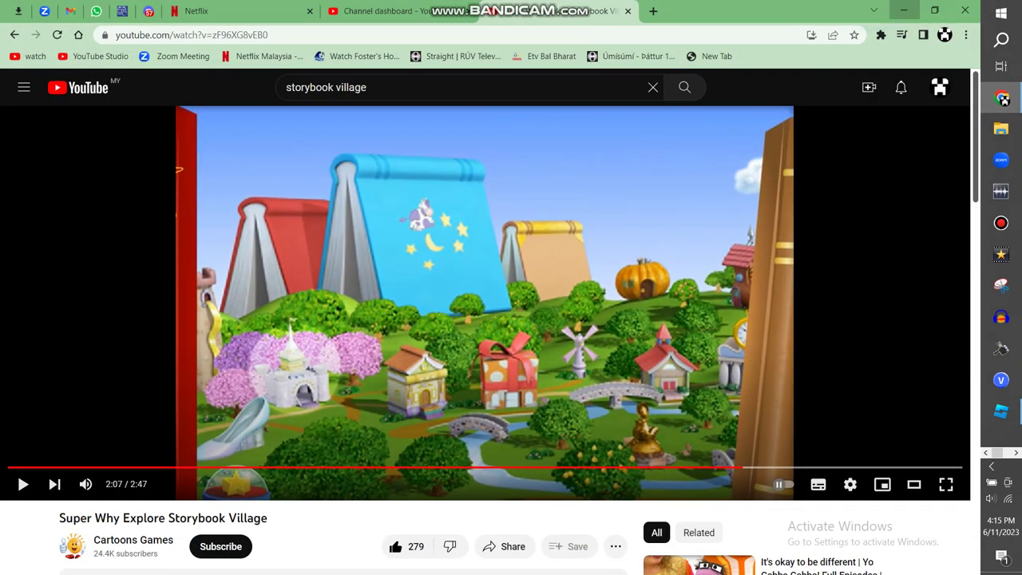
click(1002, 99)
click(1002, 99)
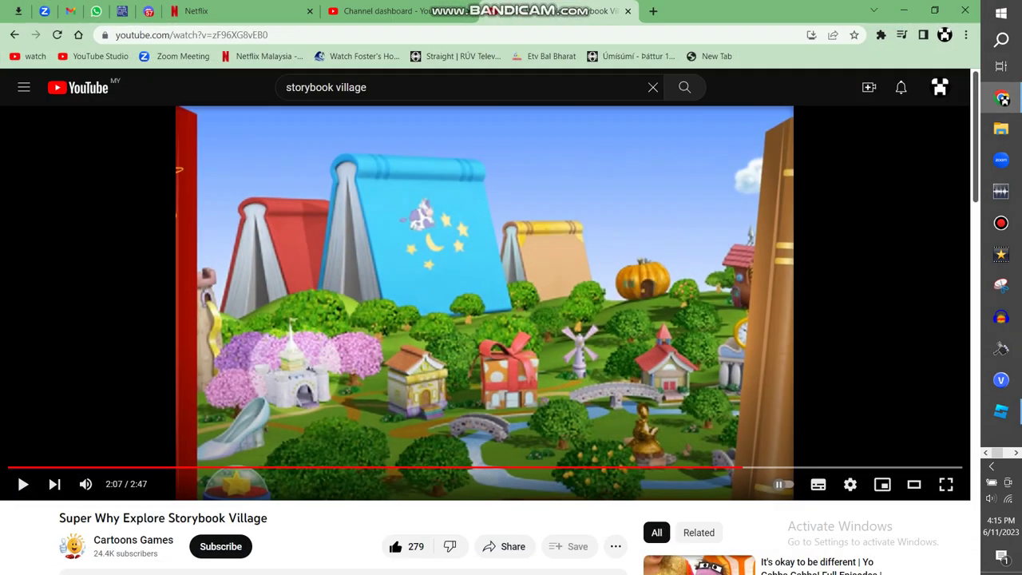
drag(743, 467, 473, 467)
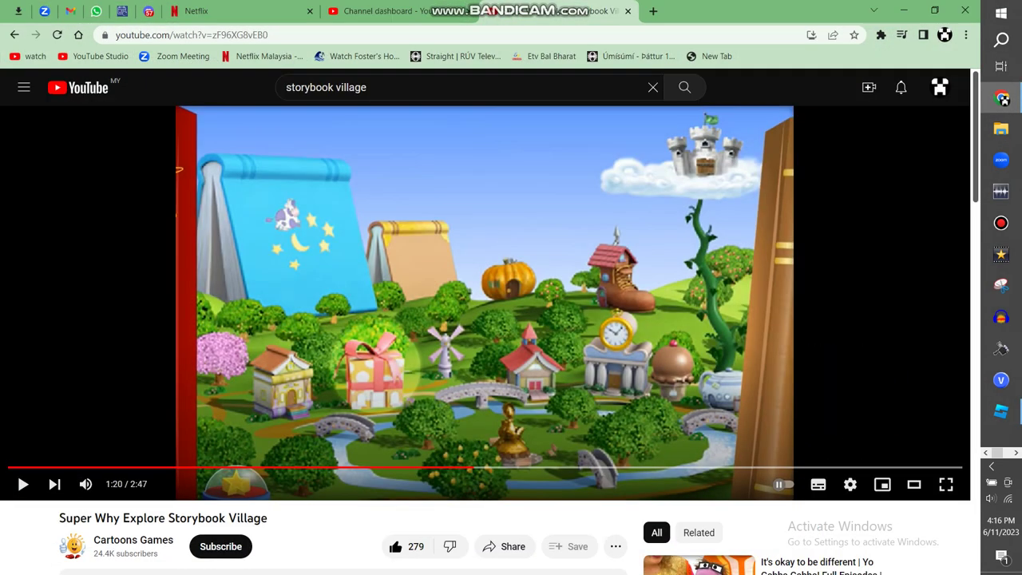
drag(400, 468, 162, 467)
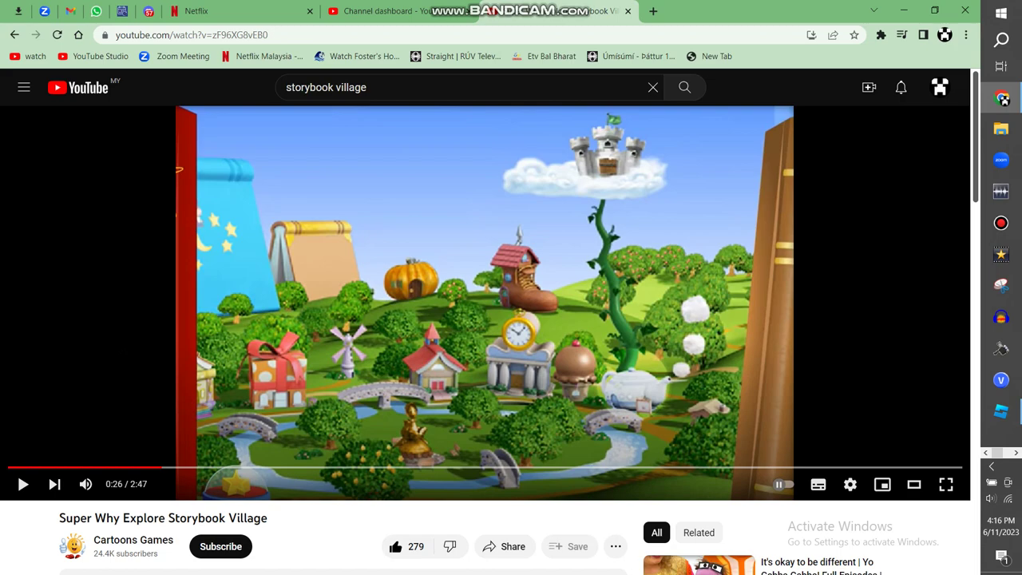
click(1001, 98)
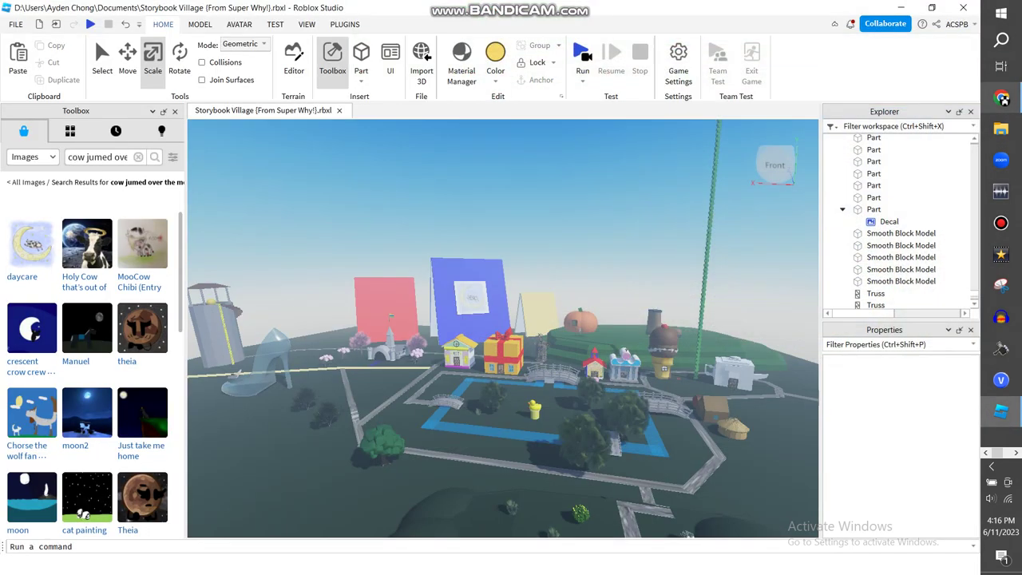
Step: Duplicate a pond-side tree, placing one copy on the open ground beyond the straw hut and another behind the gift-box building
key(w)
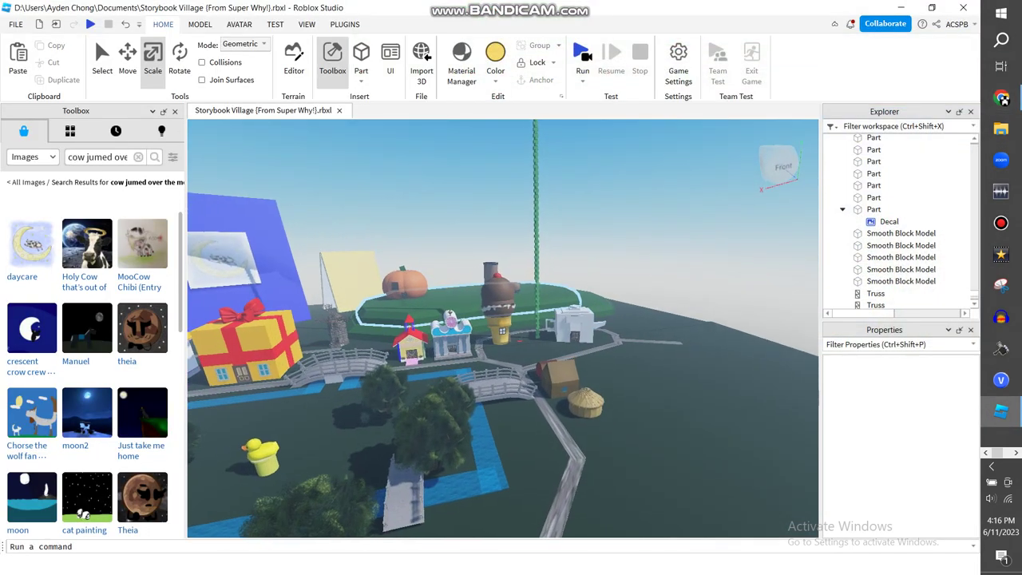
click(396, 426)
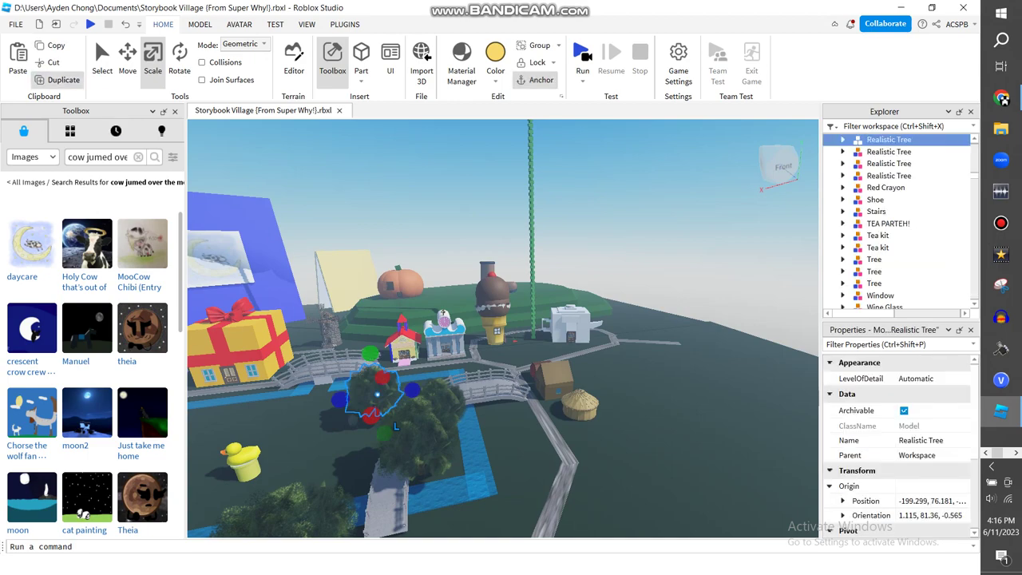
drag(375, 392, 581, 433)
right_drag(581, 433, 766, 391)
drag(775, 414, 348, 273)
Step: Duplicate the Realistic Tree behind the gift box and place the copy near the windmill
key(ctrl+d)
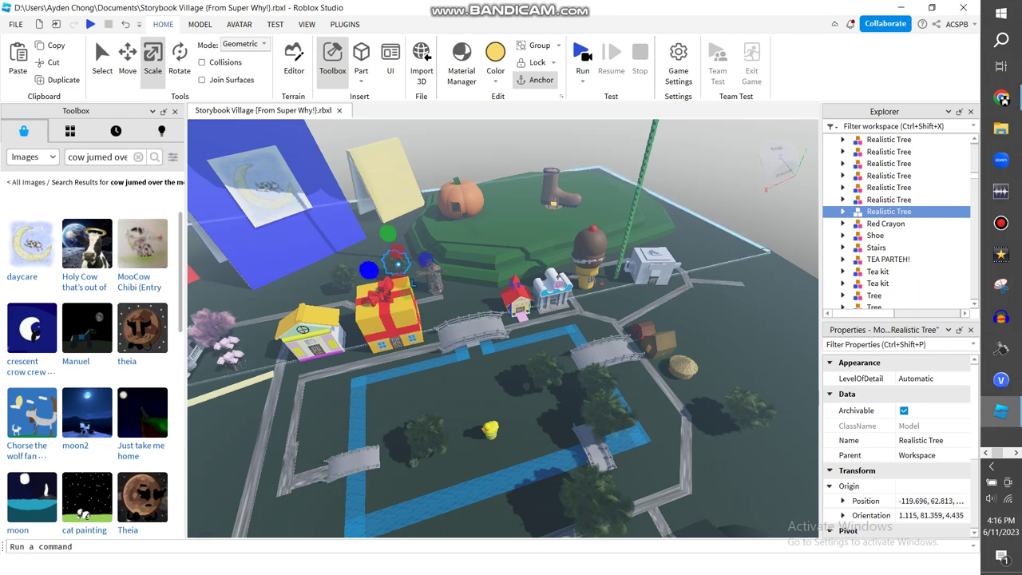
key(ctrl+d)
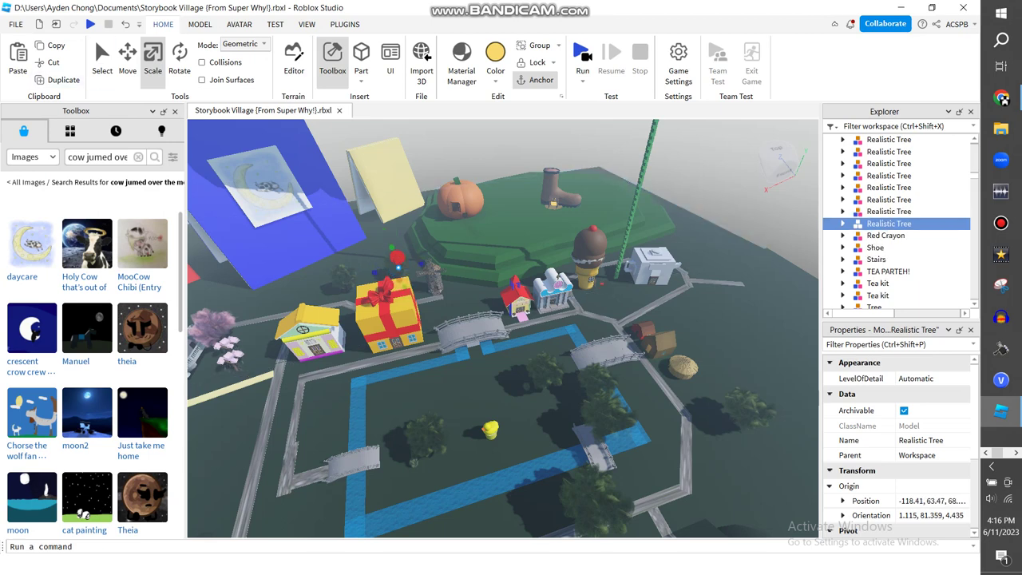
mouse_move(397, 265)
mouse_down()
mouse_move(396, 242)
mouse_move(397, 262)
mouse_up()
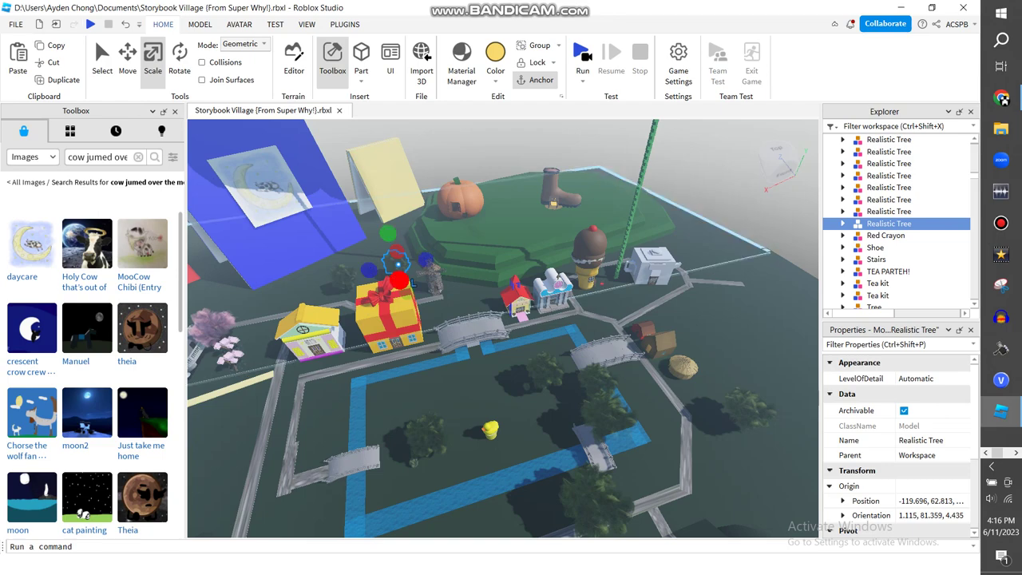
key(f)
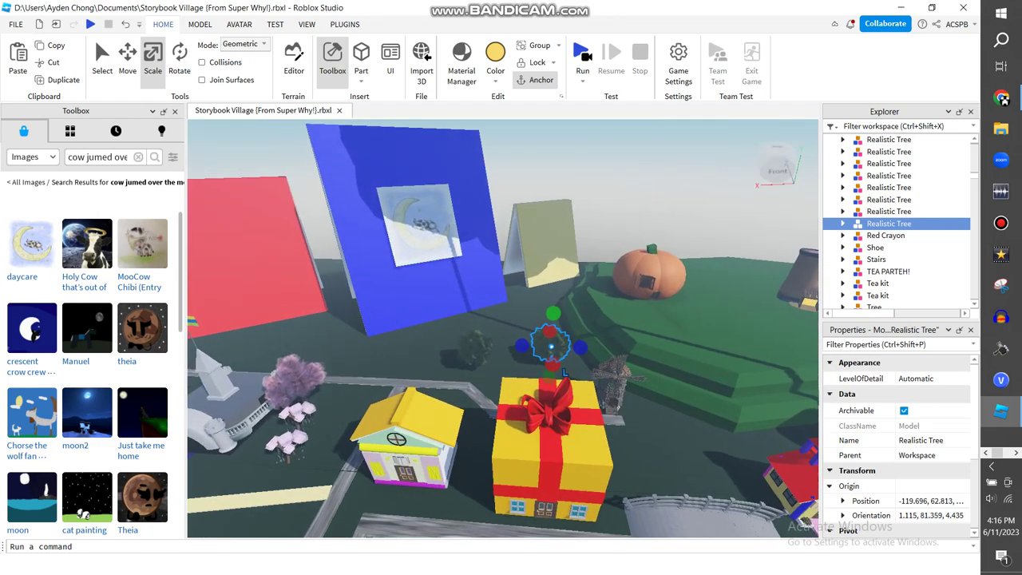
Step: Place more copies of the tree at the foot of the blue book and in front of the red book
drag(415, 351, 378, 345)
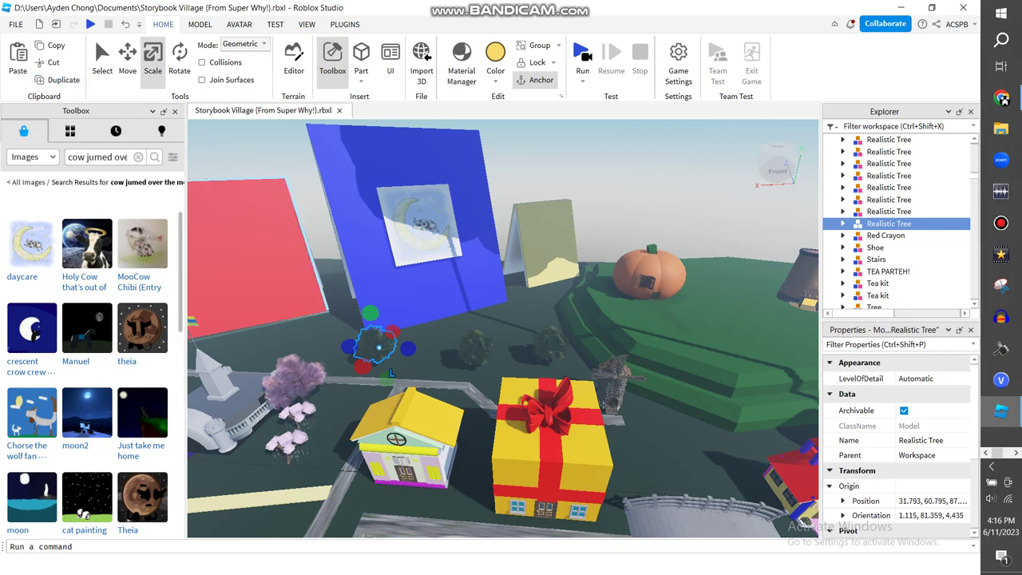
key(ctrl+d)
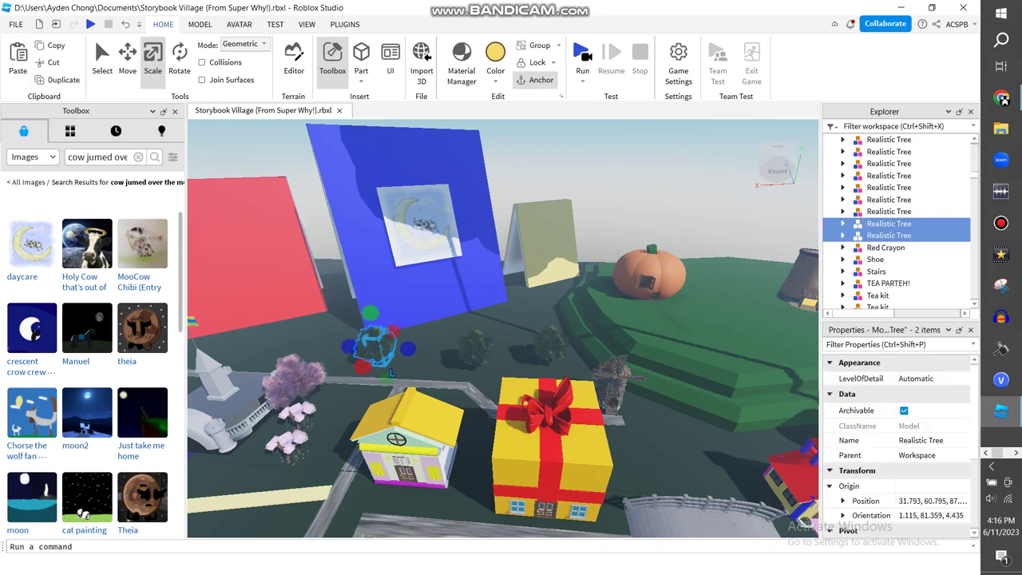
drag(375, 345, 298, 334)
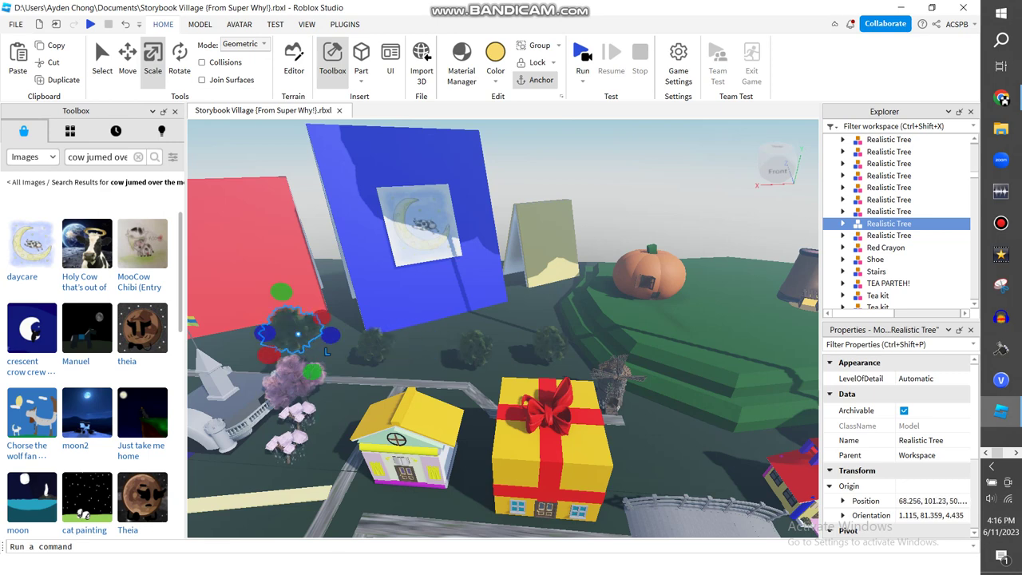
key(ctrl+d)
drag(396, 321, 590, 329)
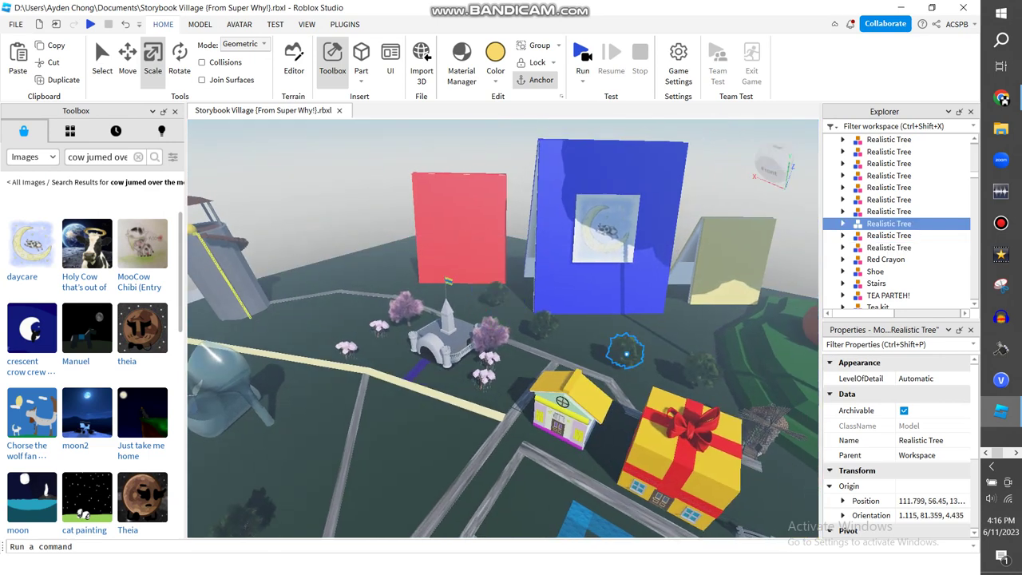
Step: Place tree copies in front of the yellow book and on the green hill, and delete the small white part beside the hill tree
click(626, 352)
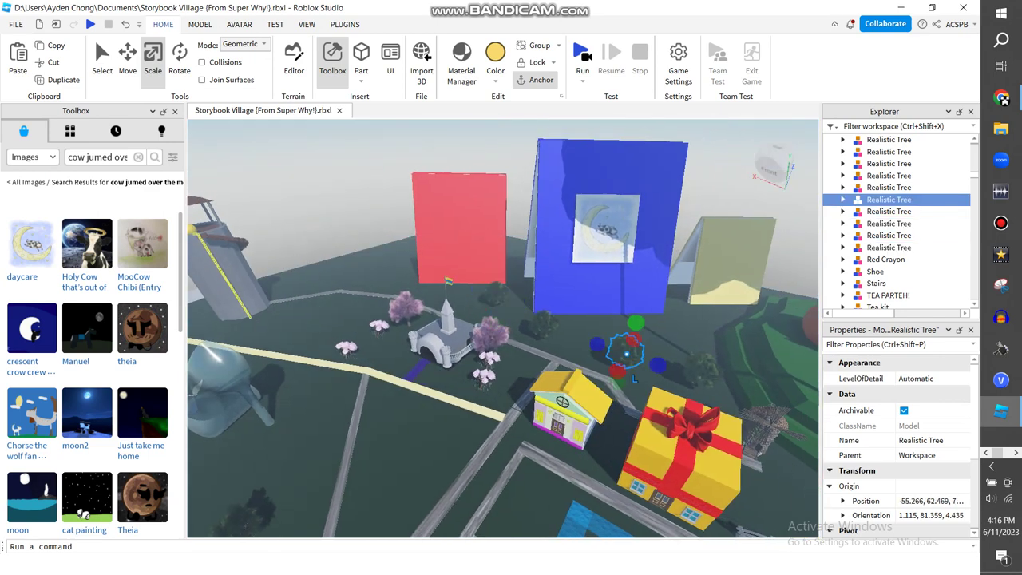
key(ctrl+d)
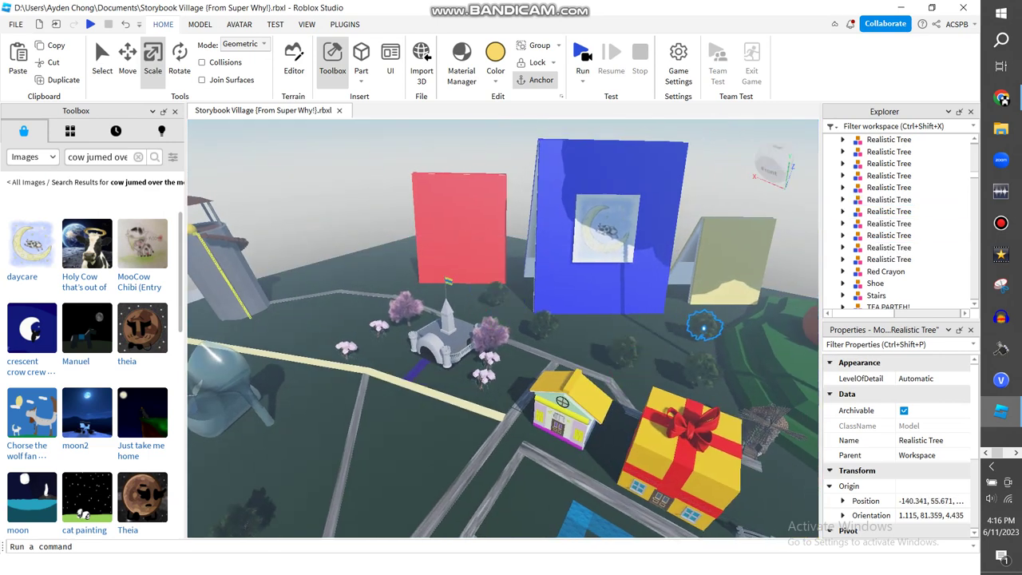
drag(704, 326, 623, 328)
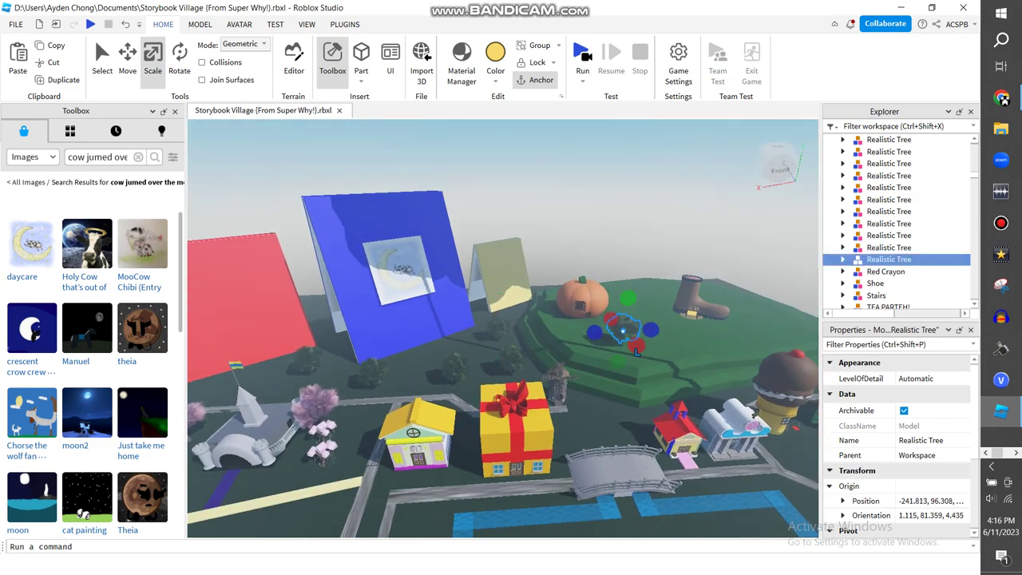
click(639, 330)
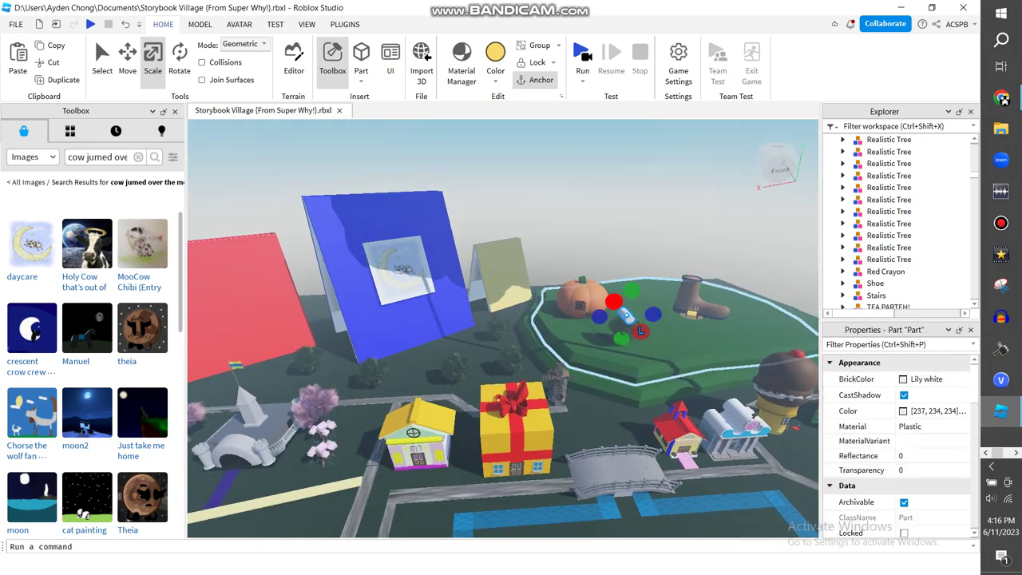
key(Delete)
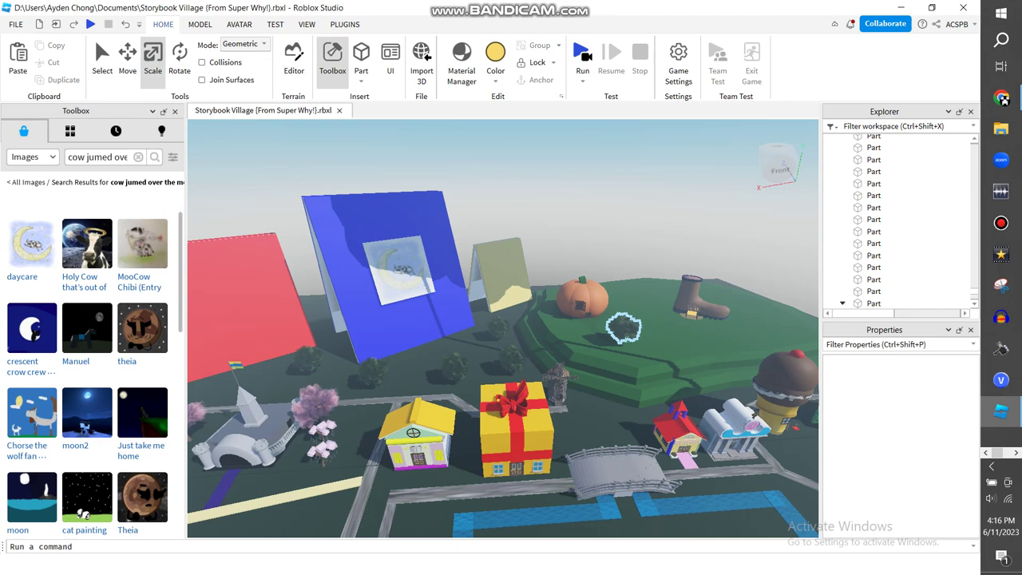
Step: Duplicate the hill tree and spread the copies across the green hill around the pumpkin and the boot
click(625, 328)
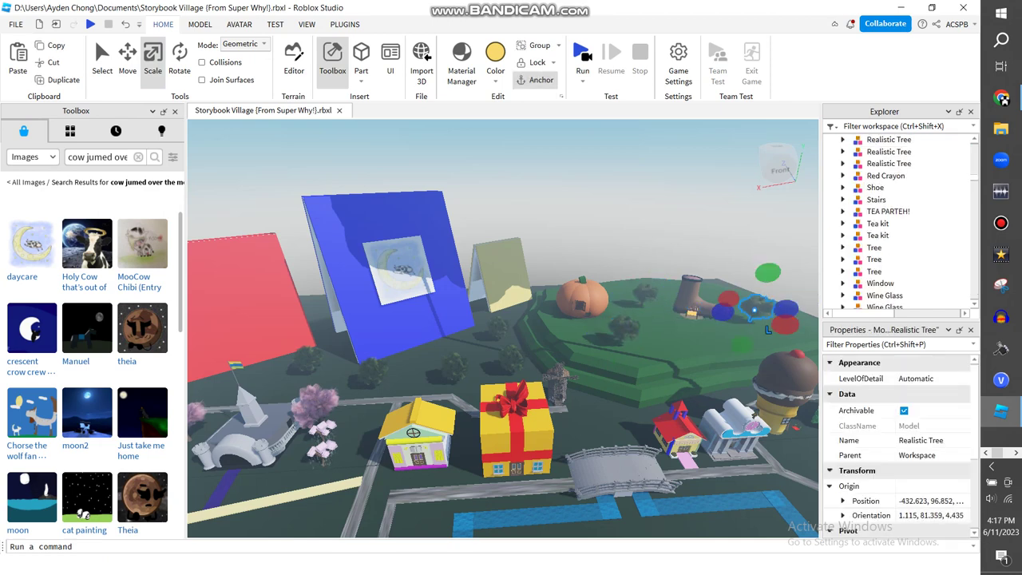
key(ctrl+d)
key(f)
right_drag(504, 320, 495, 364)
Step: Duplicate a tree and place the copy behind the stone bridge, between the gift box and the small red-roofed house
key(ctrl+d)
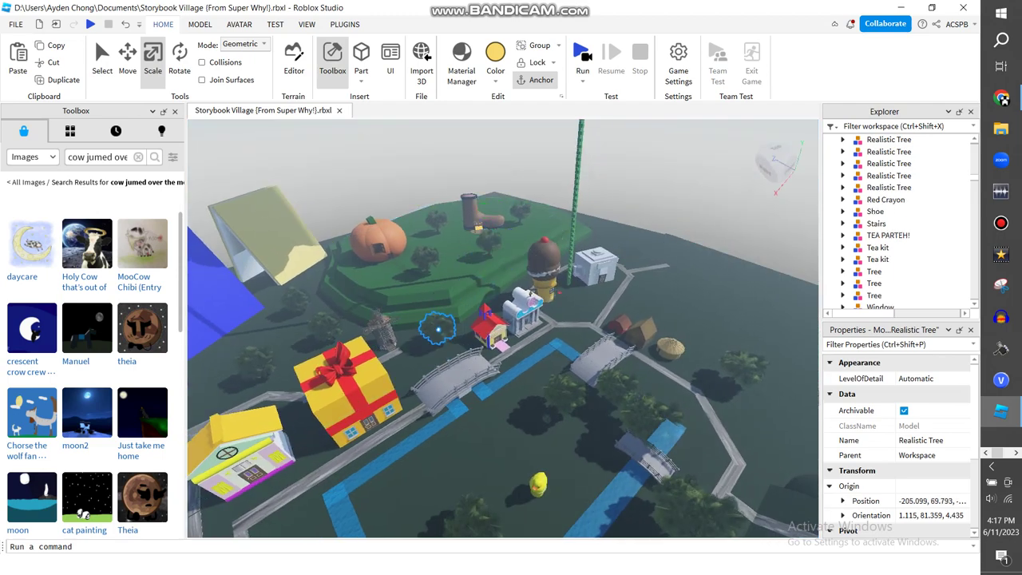
drag(436, 328, 431, 359)
scroll(503, 335, down, 5)
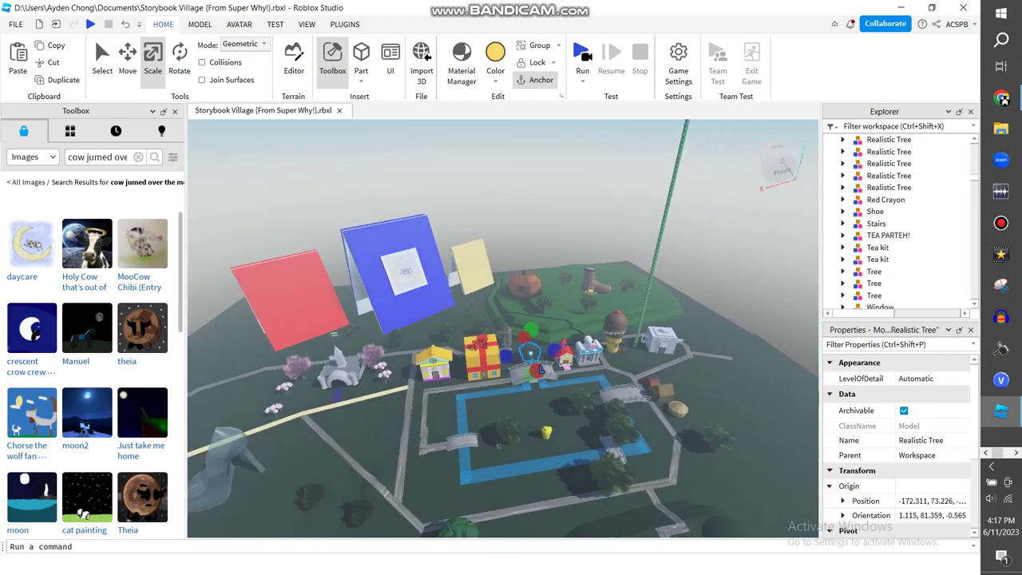
scroll(503, 327, down, 5)
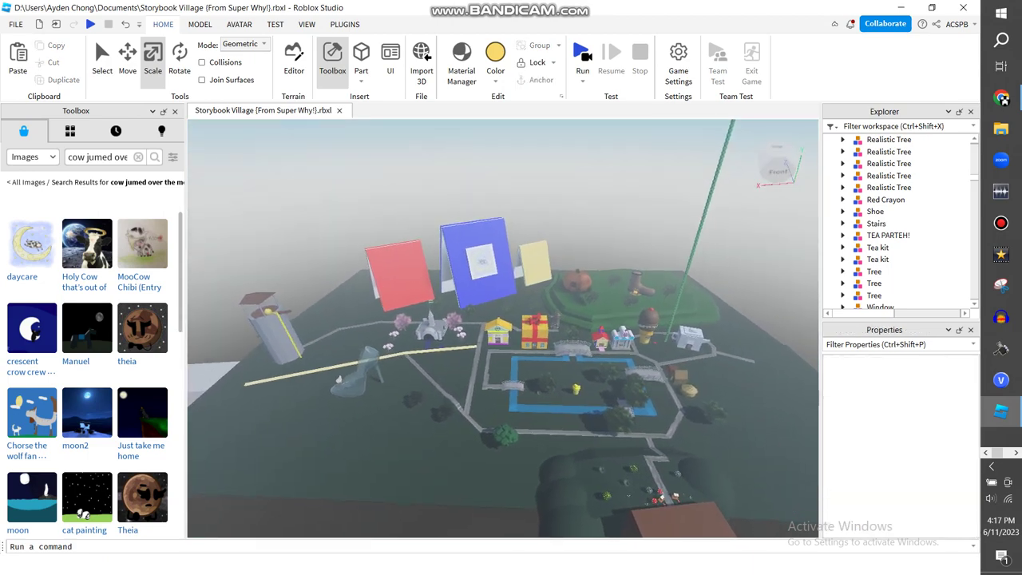
key(d)
Step: Switch to Chrome, search Google for "storybook carnival super why wiki" in a new tab, and look through the results
key(alt+Tab)
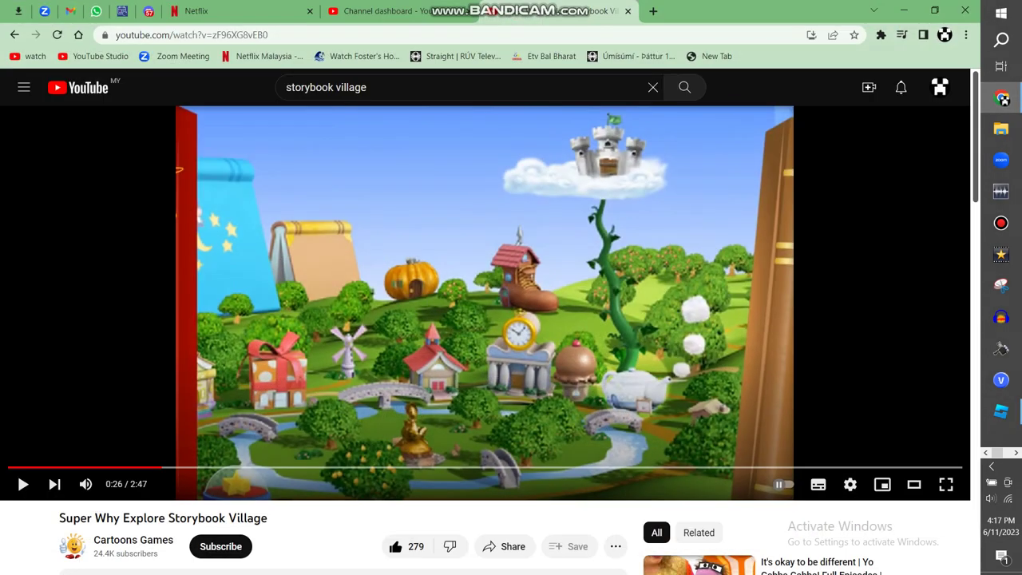
key(ctrl+t)
text(tory)
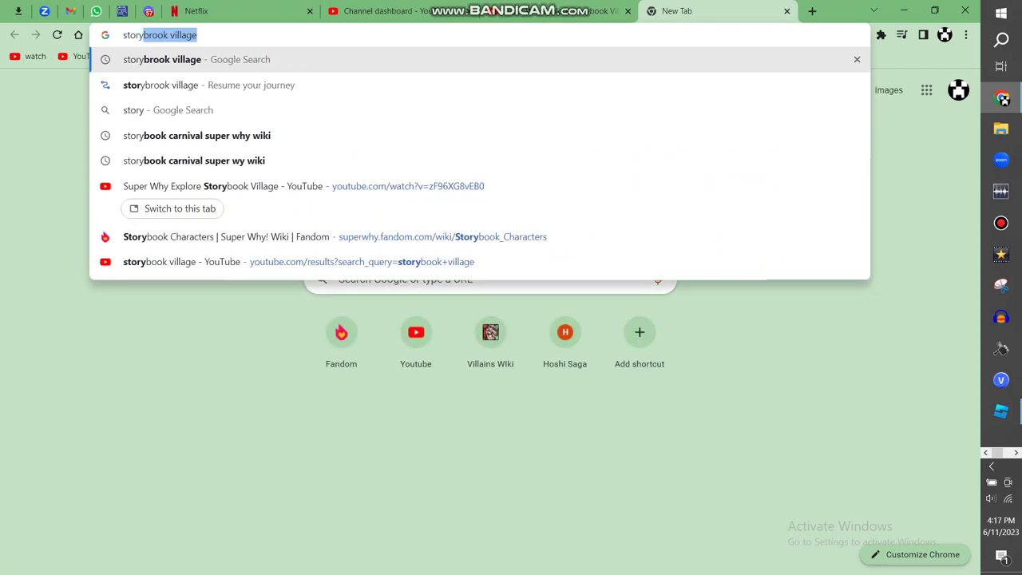
text(book carnival)
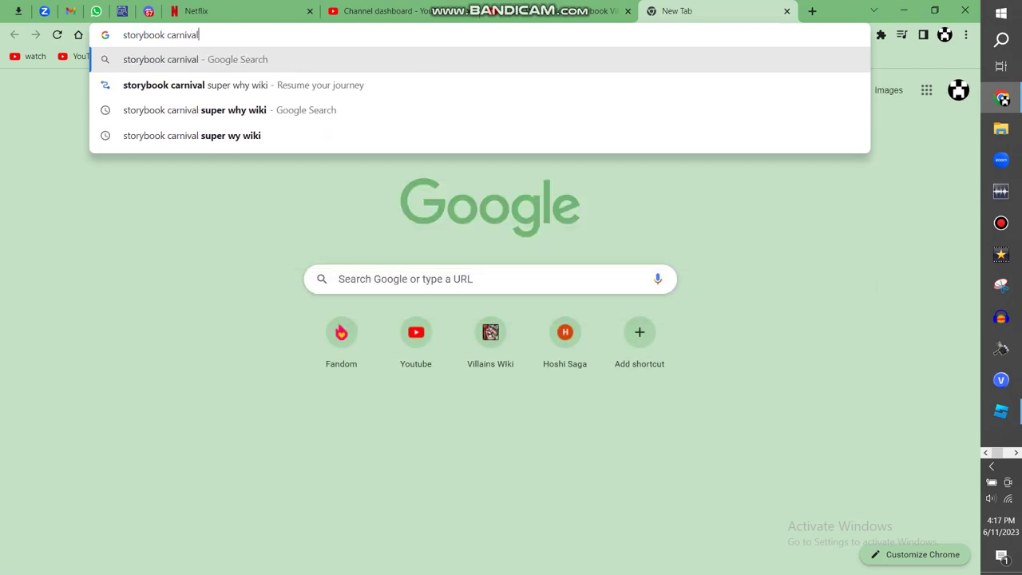
key(Return)
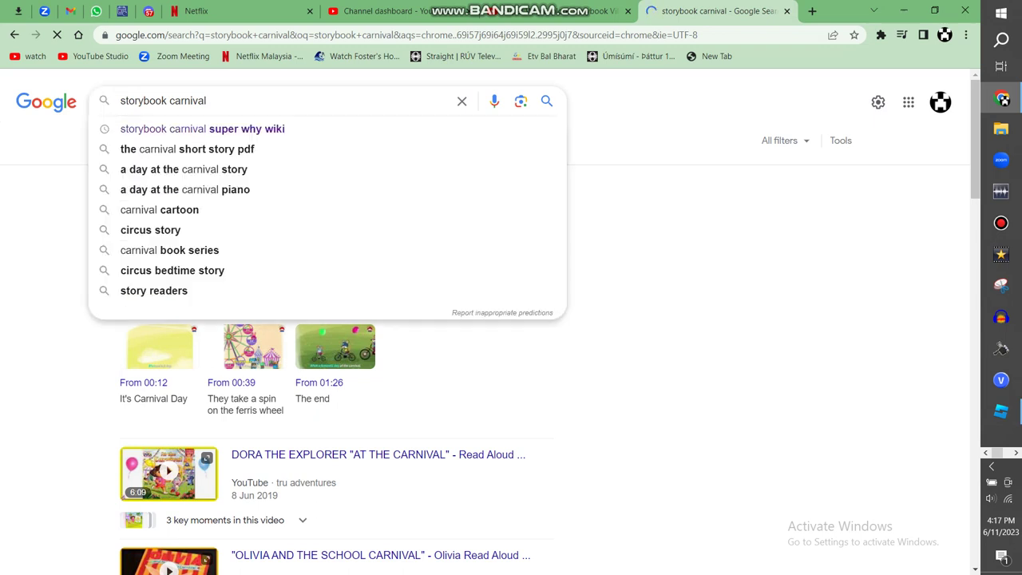
key(Down)
key(Return)
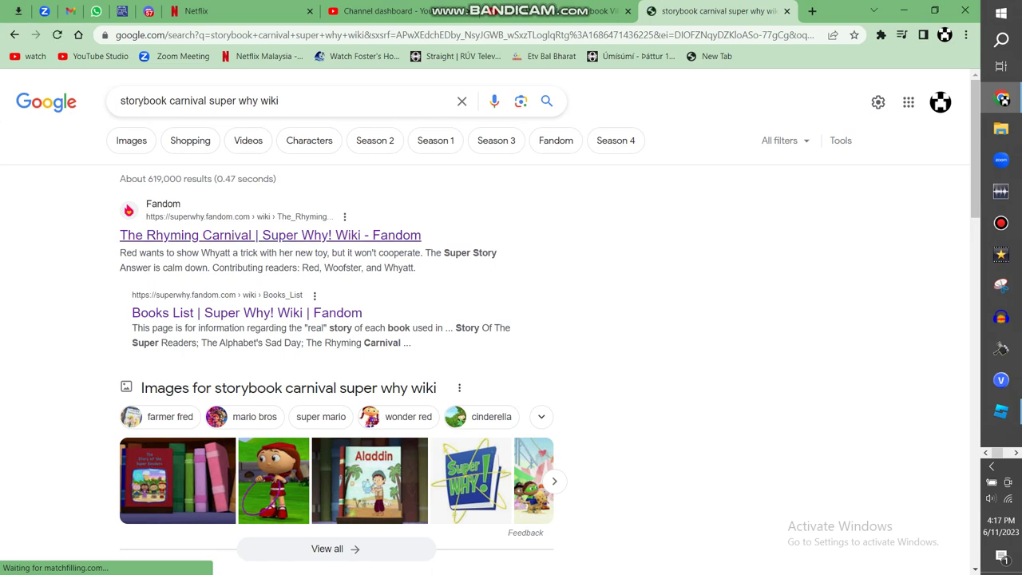
scroll(511, 335, down, 9)
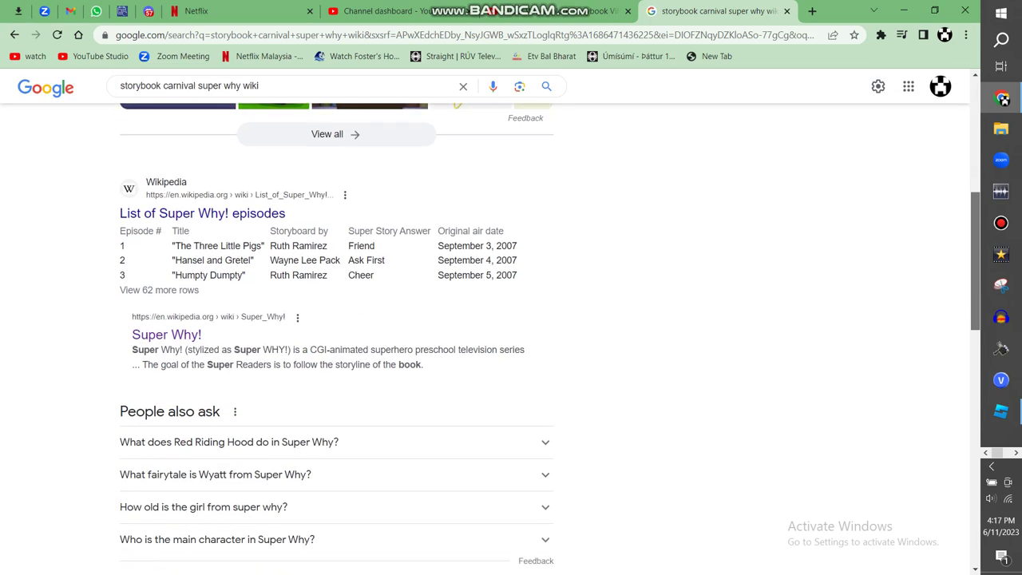
Step: Open The Rhyming Carnival page of the Super Why! Wiki from the search results, read it, and close it
scroll(511, 336, up, 9)
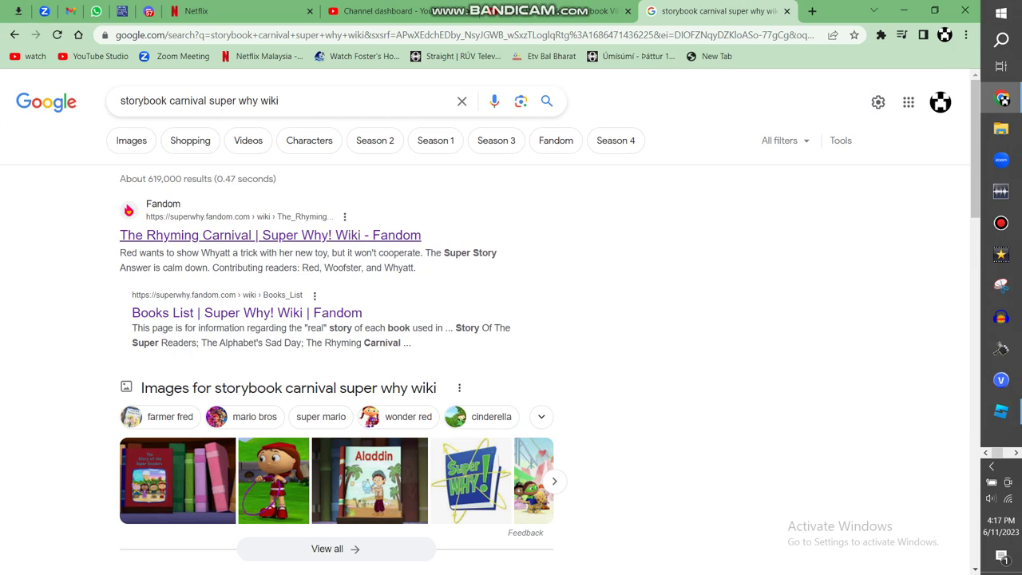
click(270, 234)
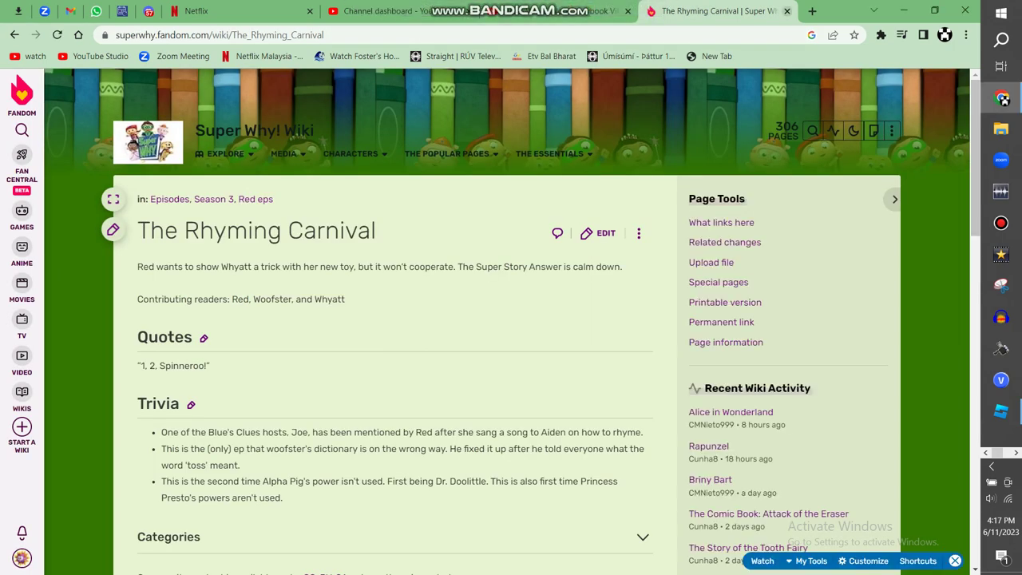
key(ctrl+w)
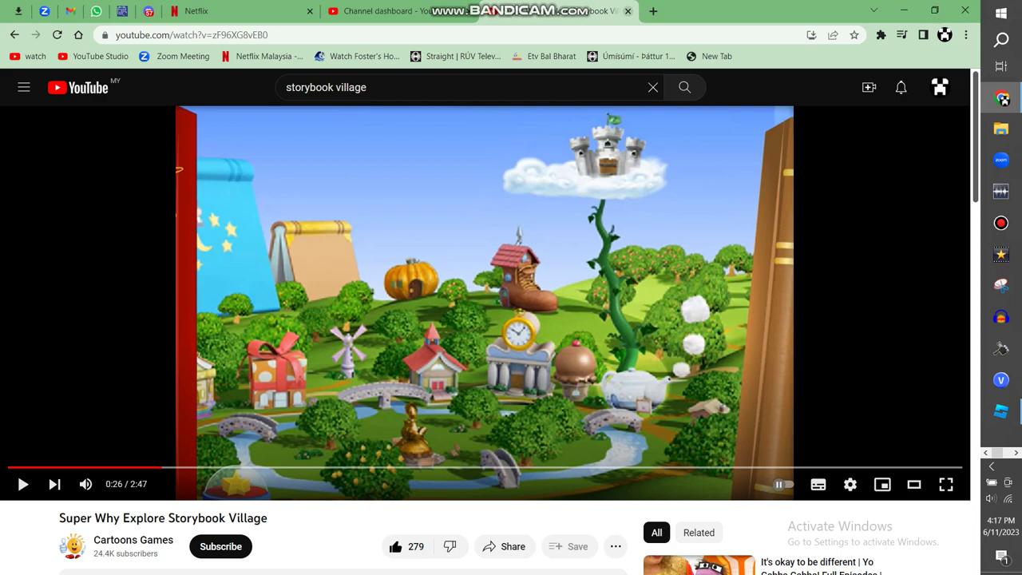
Step: Switch to Roblox Studio and examine the open ground beside the barn, the wooden house and the white teapot house
click(375, 11)
click(904, 11)
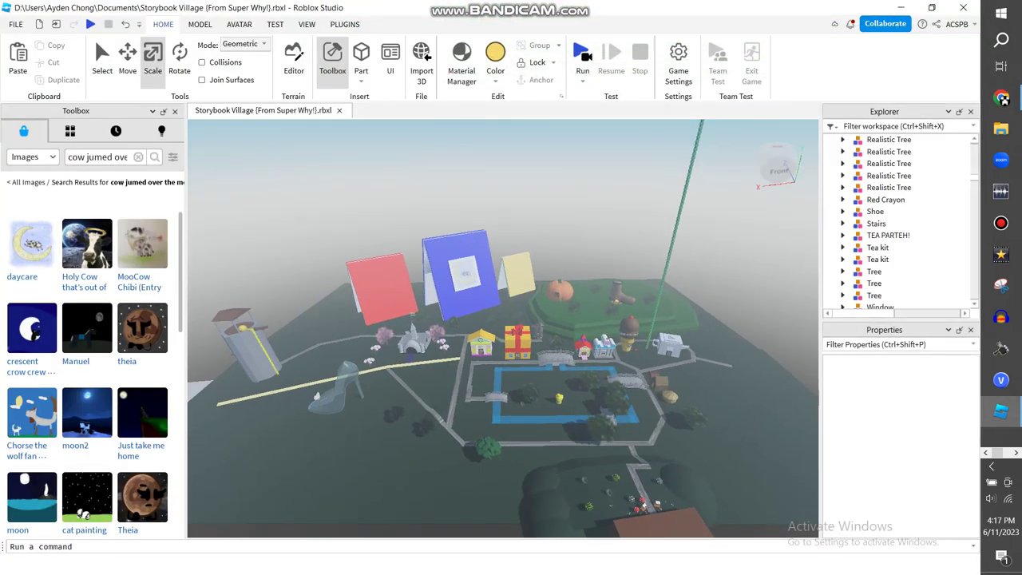
key(w)
key(d)
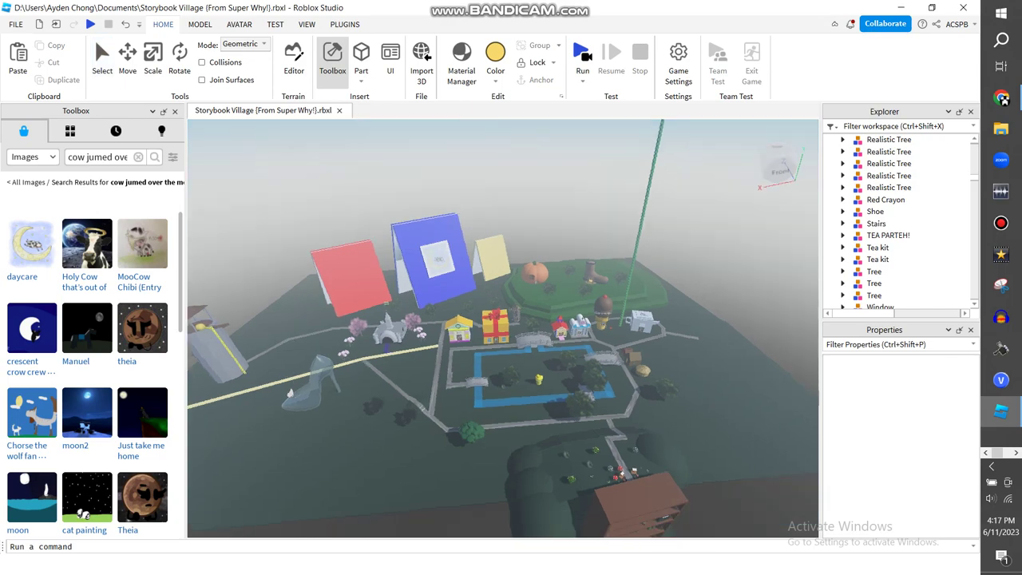
key(w)
key(d)
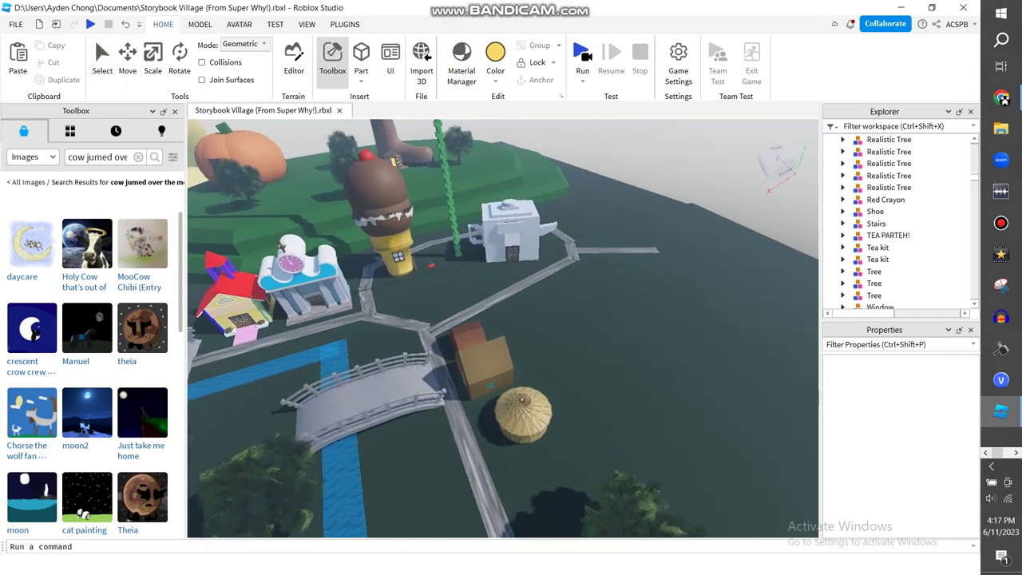
key(w)
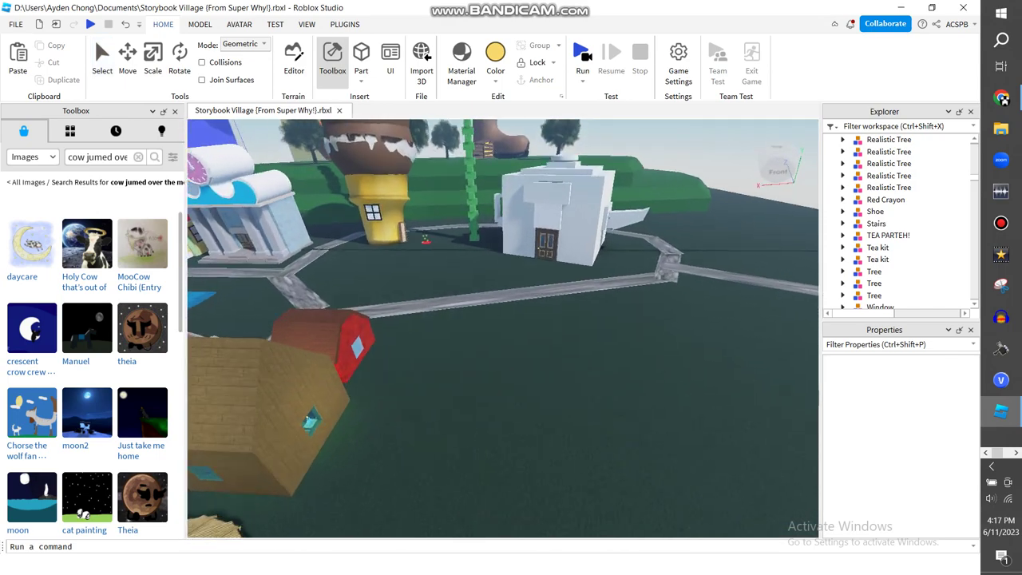